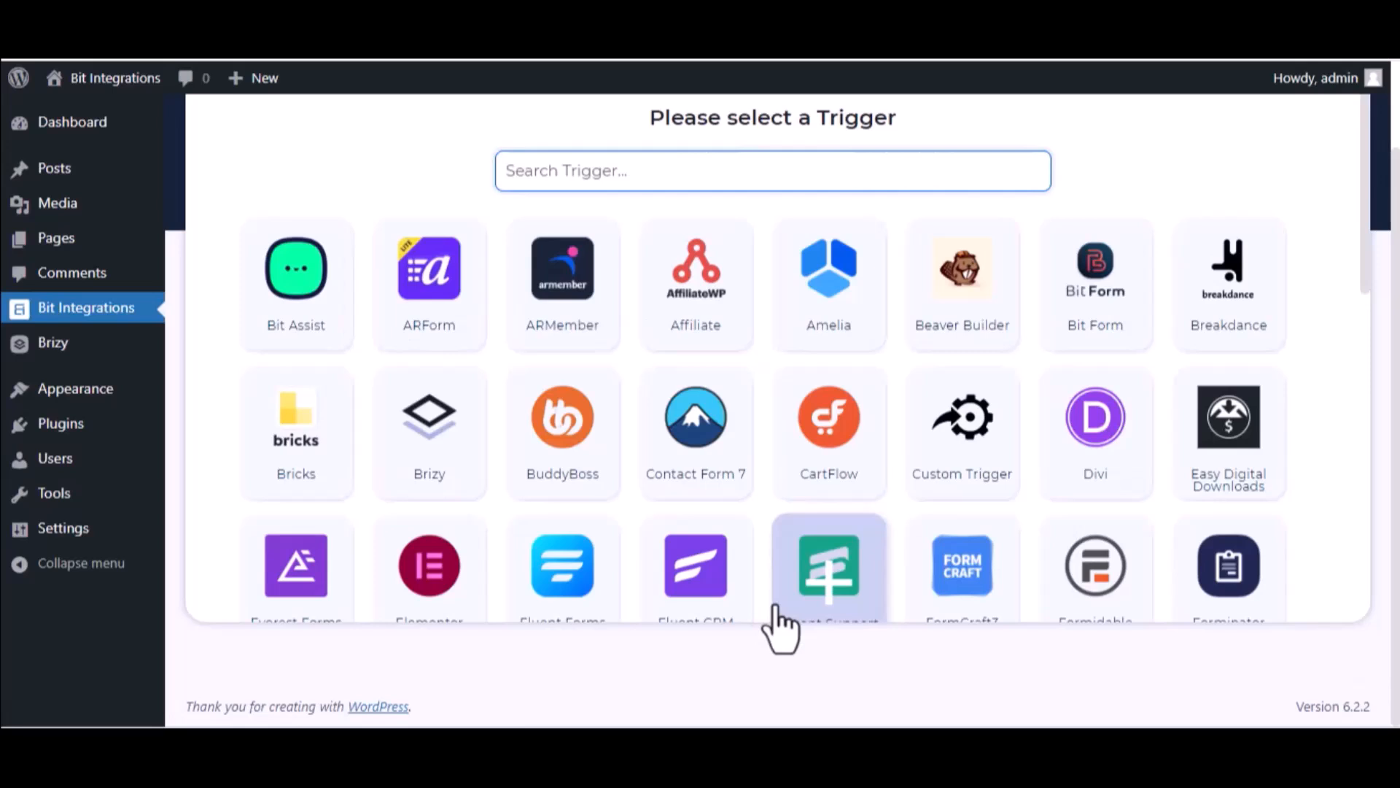
# Set the Brizy form 'Bit Integrations->1' as the trigger, then filter actions by 'SY'
pyautogui.write('bri')
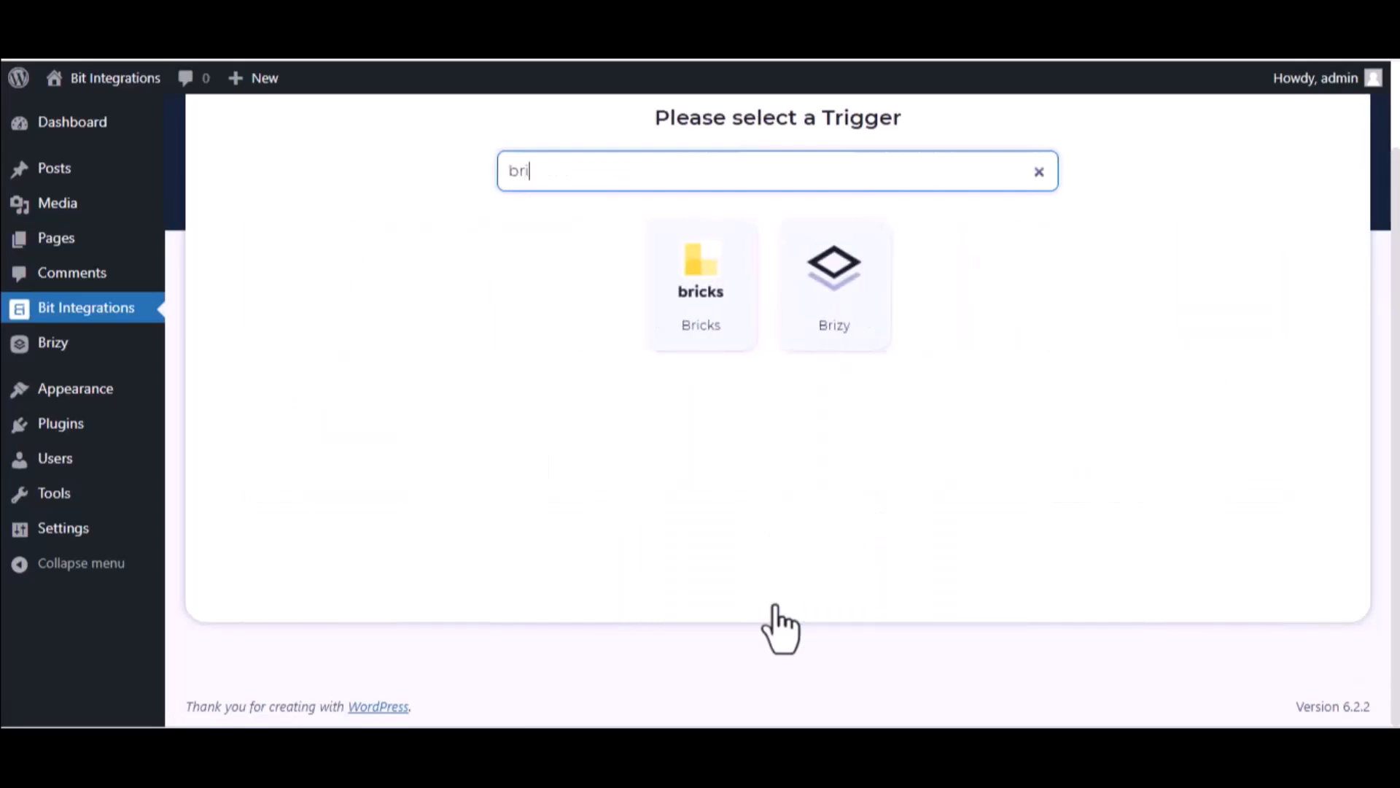
pyautogui.click(817, 336)
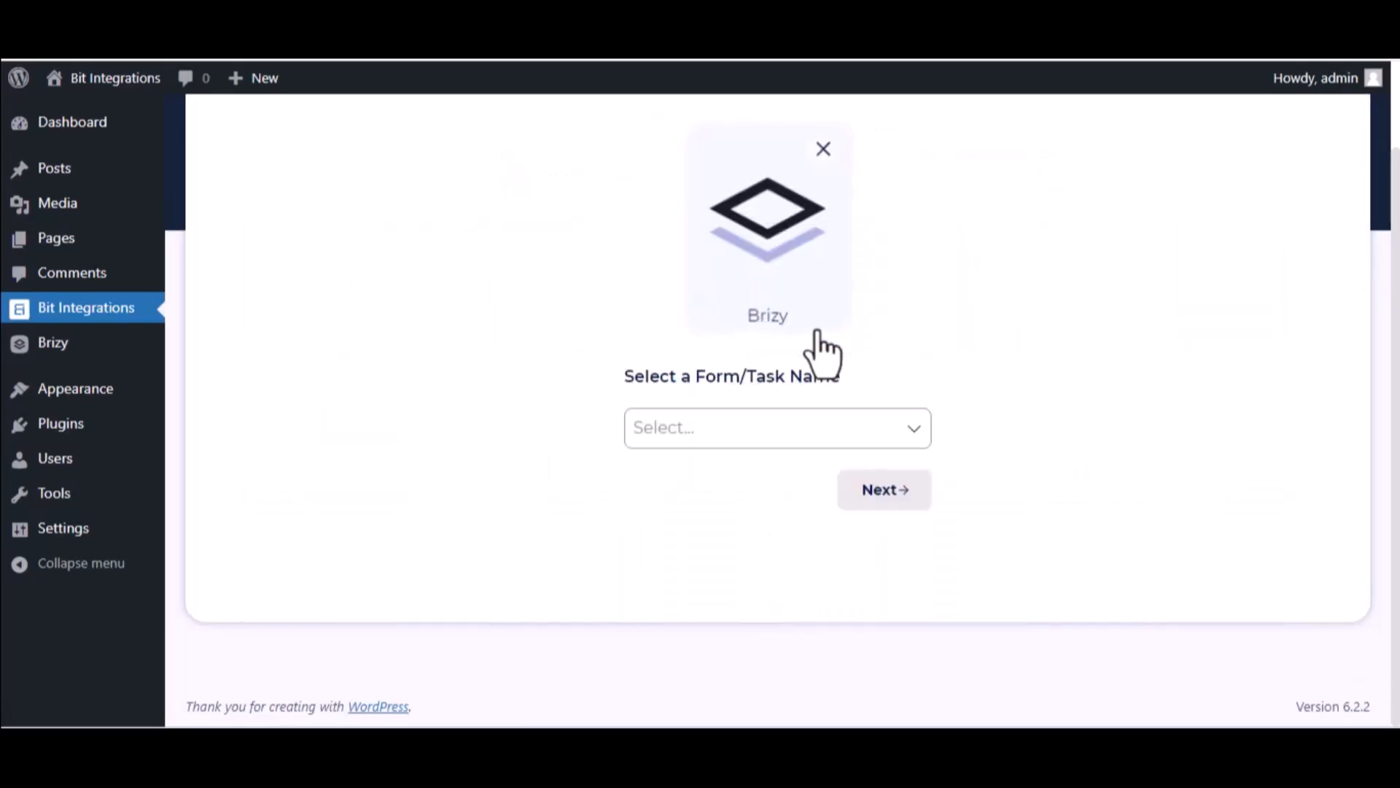
pyautogui.click(785, 420)
pyautogui.click(764, 485)
pyautogui.click(884, 489)
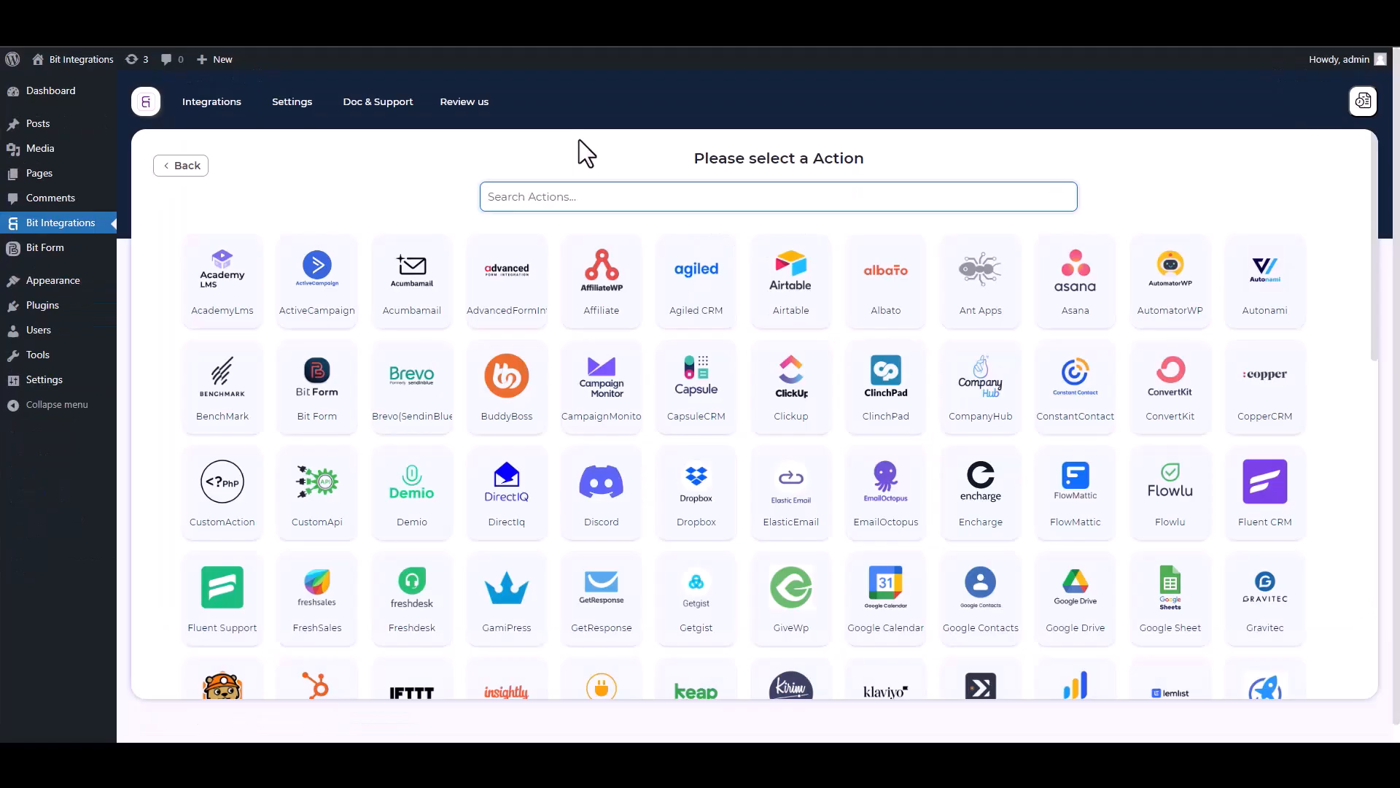
pyautogui.write('SY')
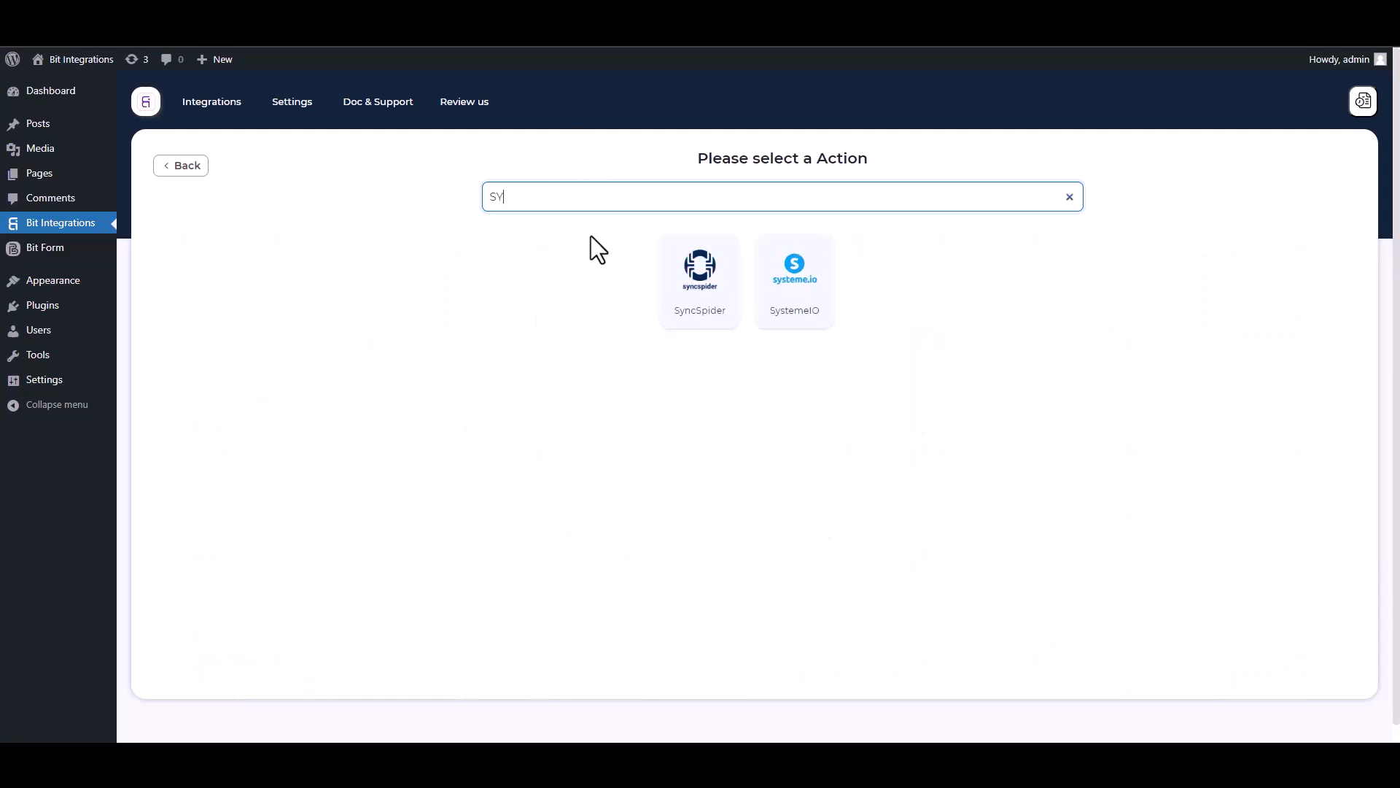
# Choose SyncSpider as the action and start a SyncSpider task connecting WebHooks with MailerLite
pyautogui.click(712, 335)
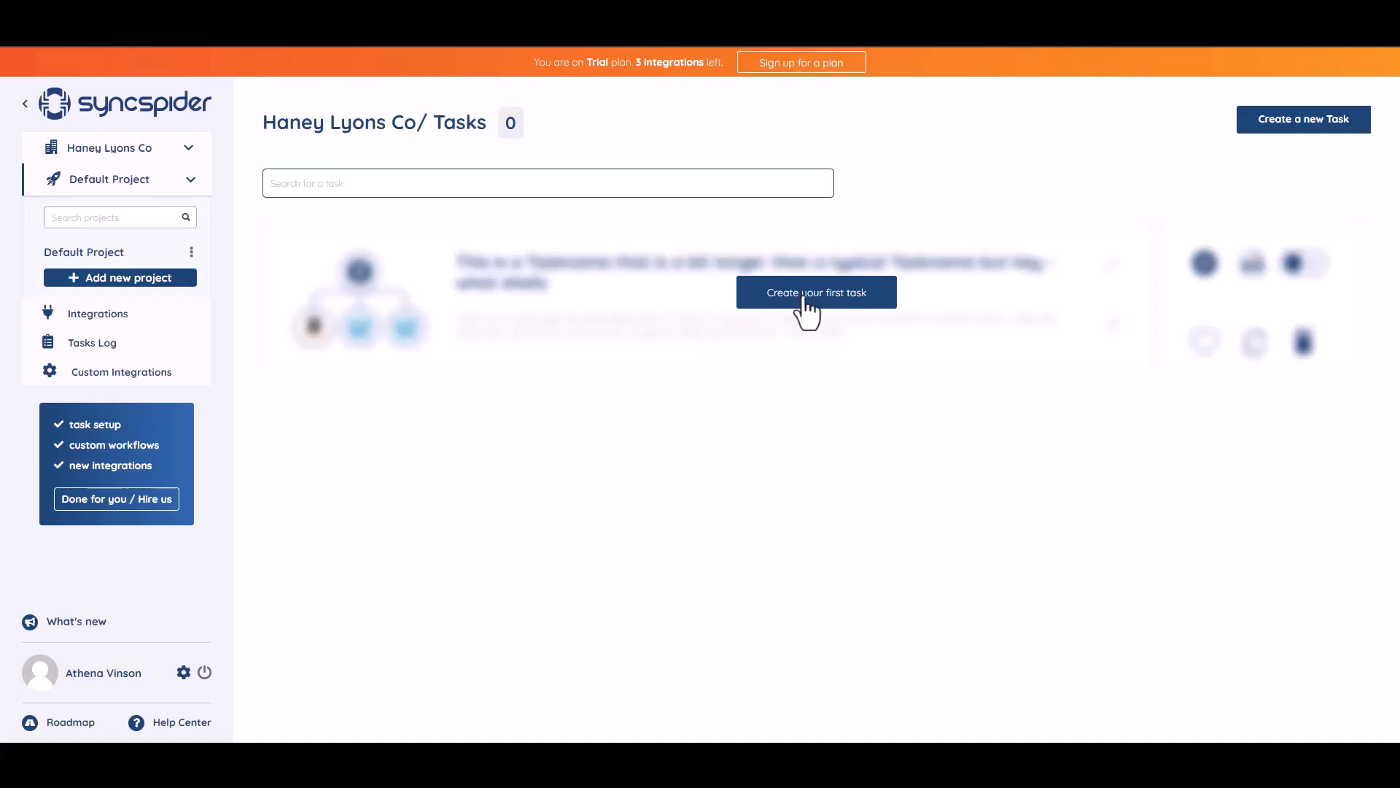
pyautogui.click(802, 315)
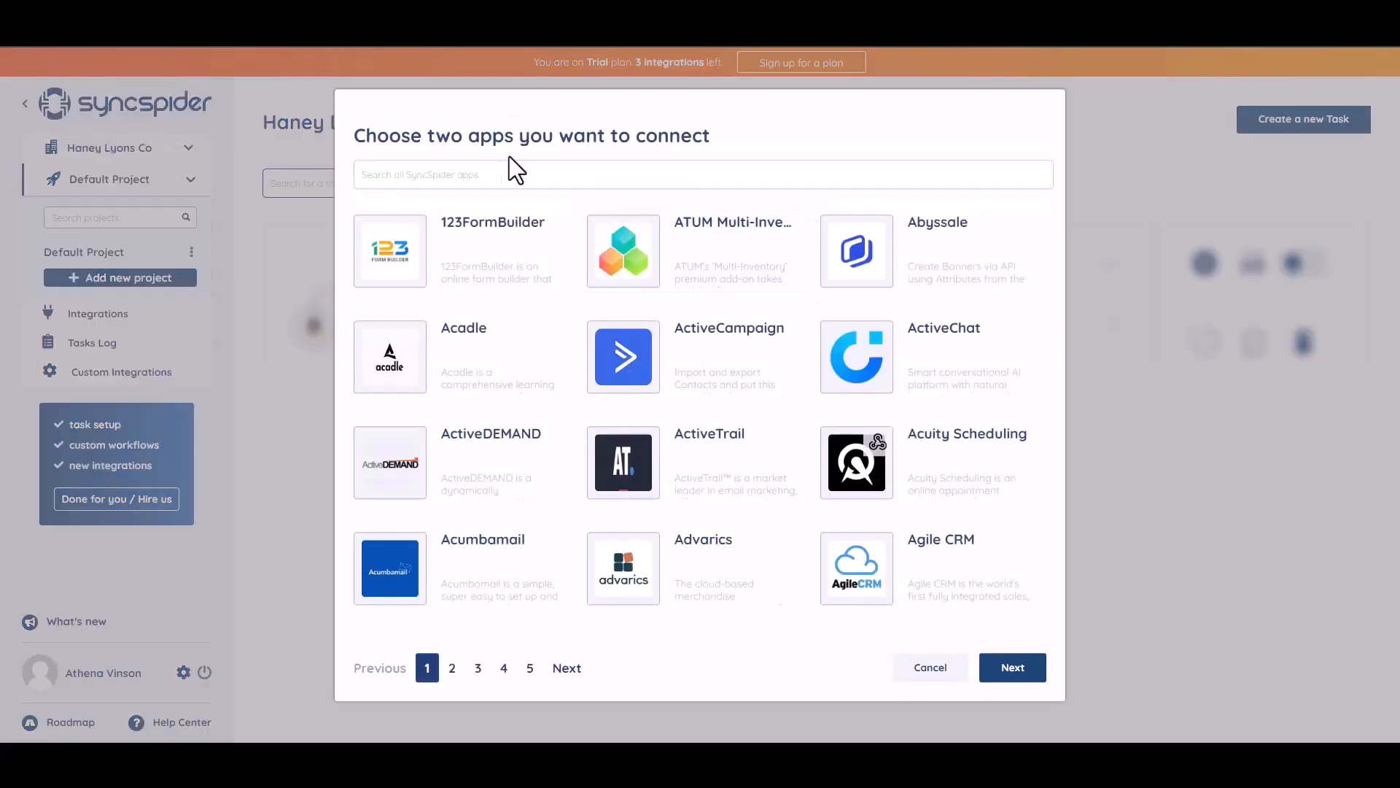
pyautogui.write('WEB')
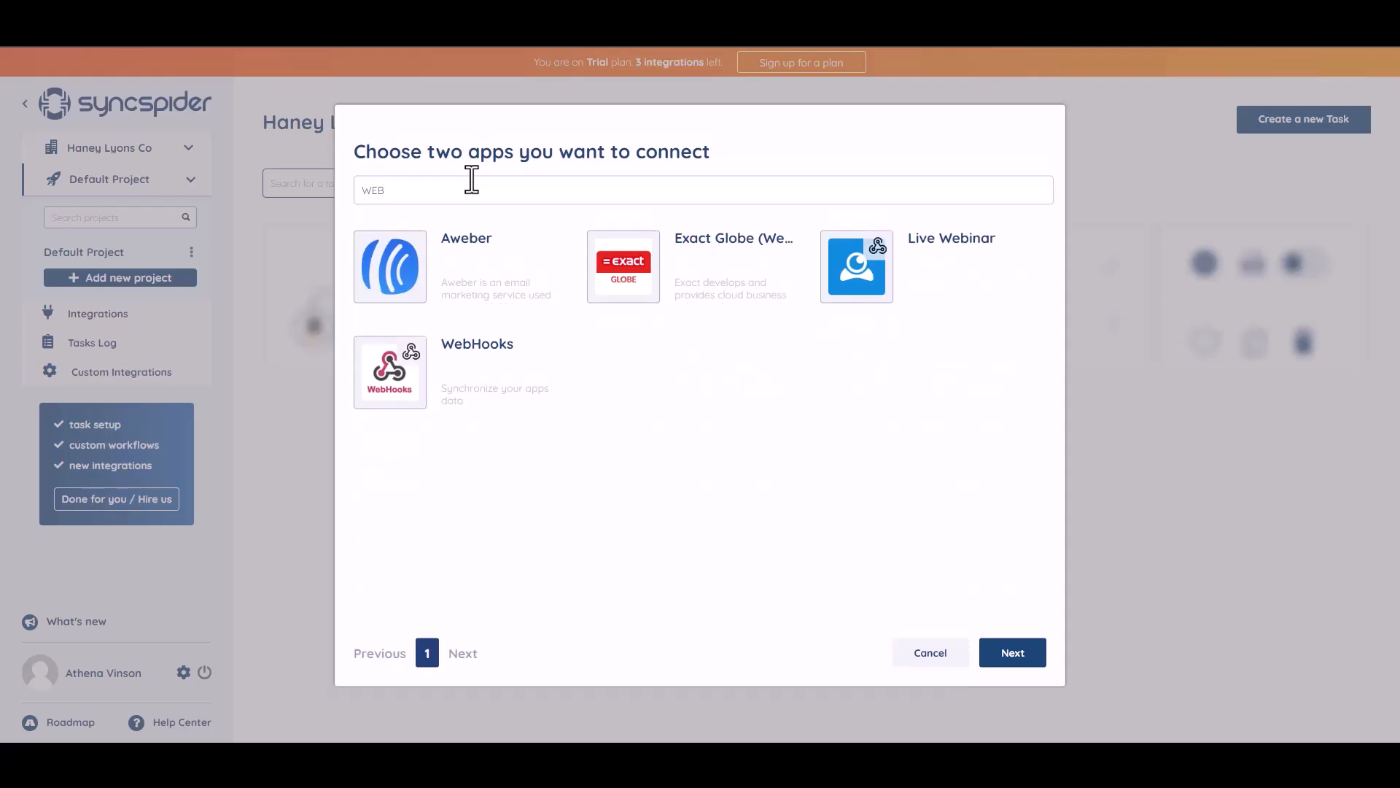
pyautogui.click(478, 375)
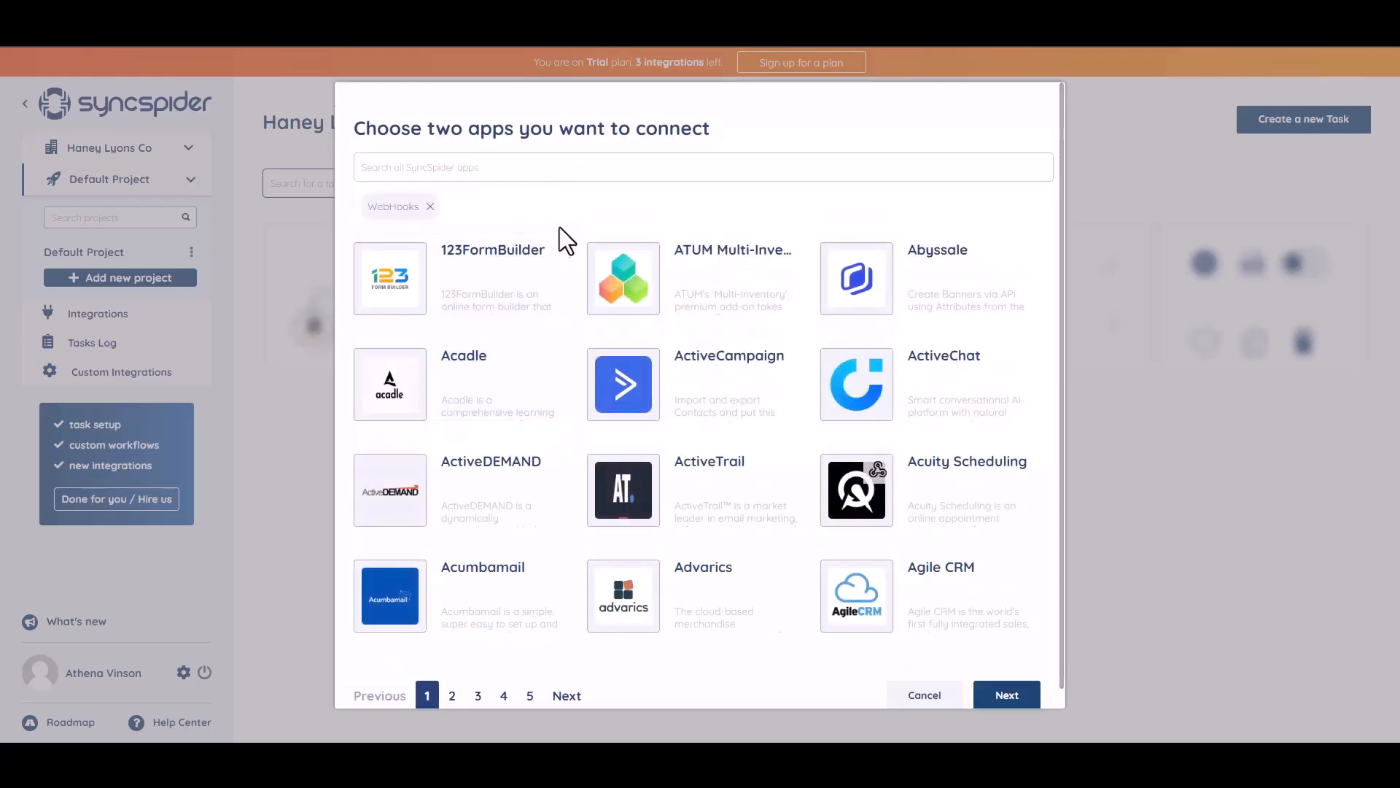
pyautogui.click(506, 165)
pyautogui.write('x')
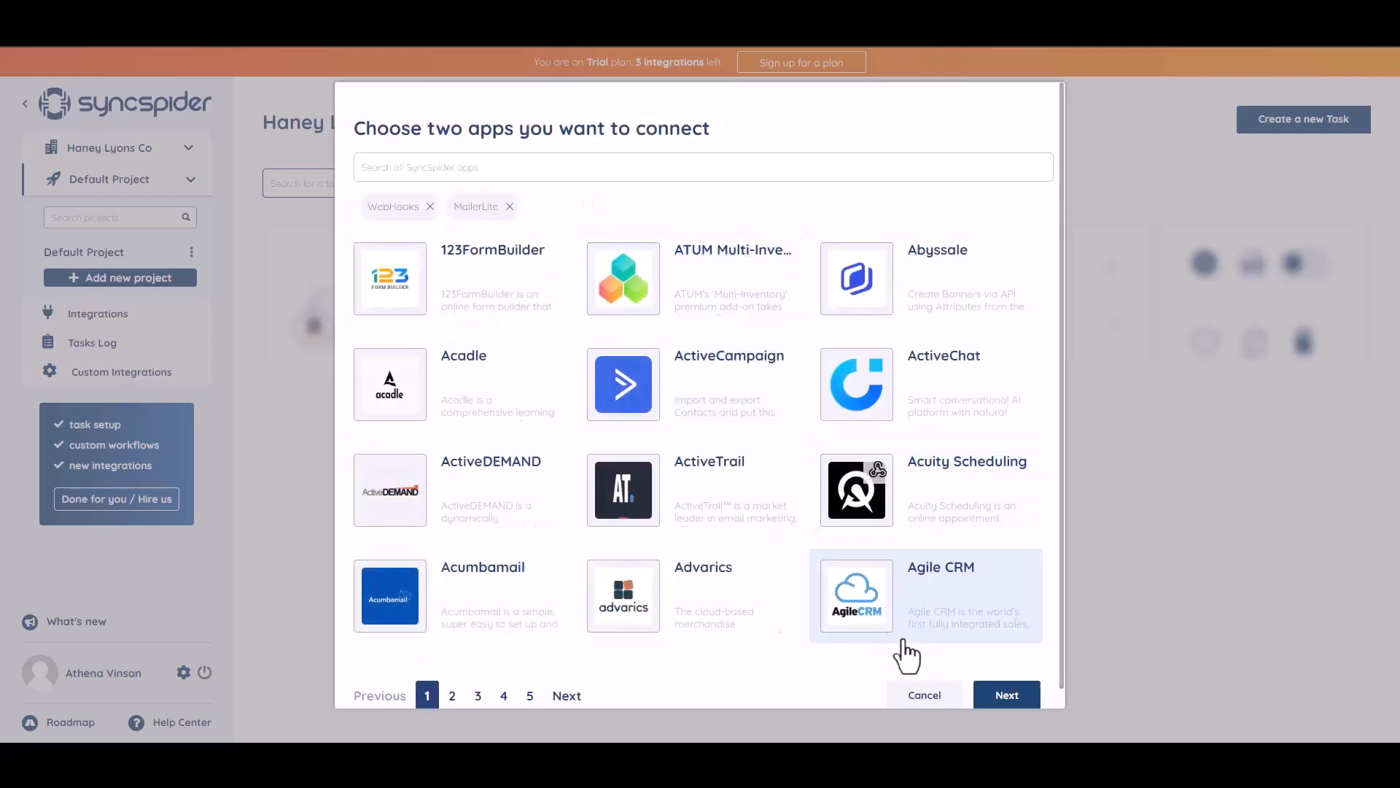
pyautogui.click(997, 701)
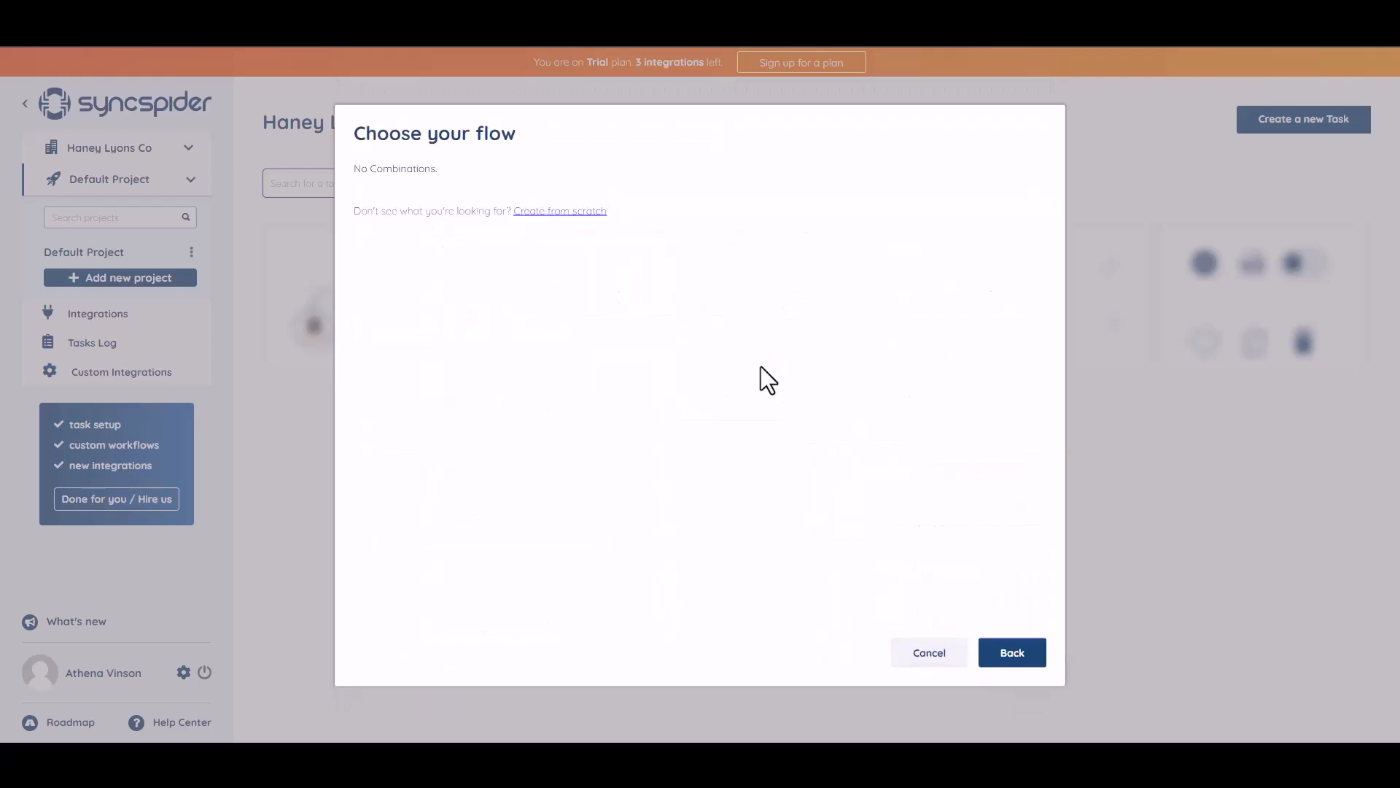
# Build a from-scratch WebHooks integration named 'Bit Integrations' and copy its generated webhook URL
pyautogui.click(549, 211)
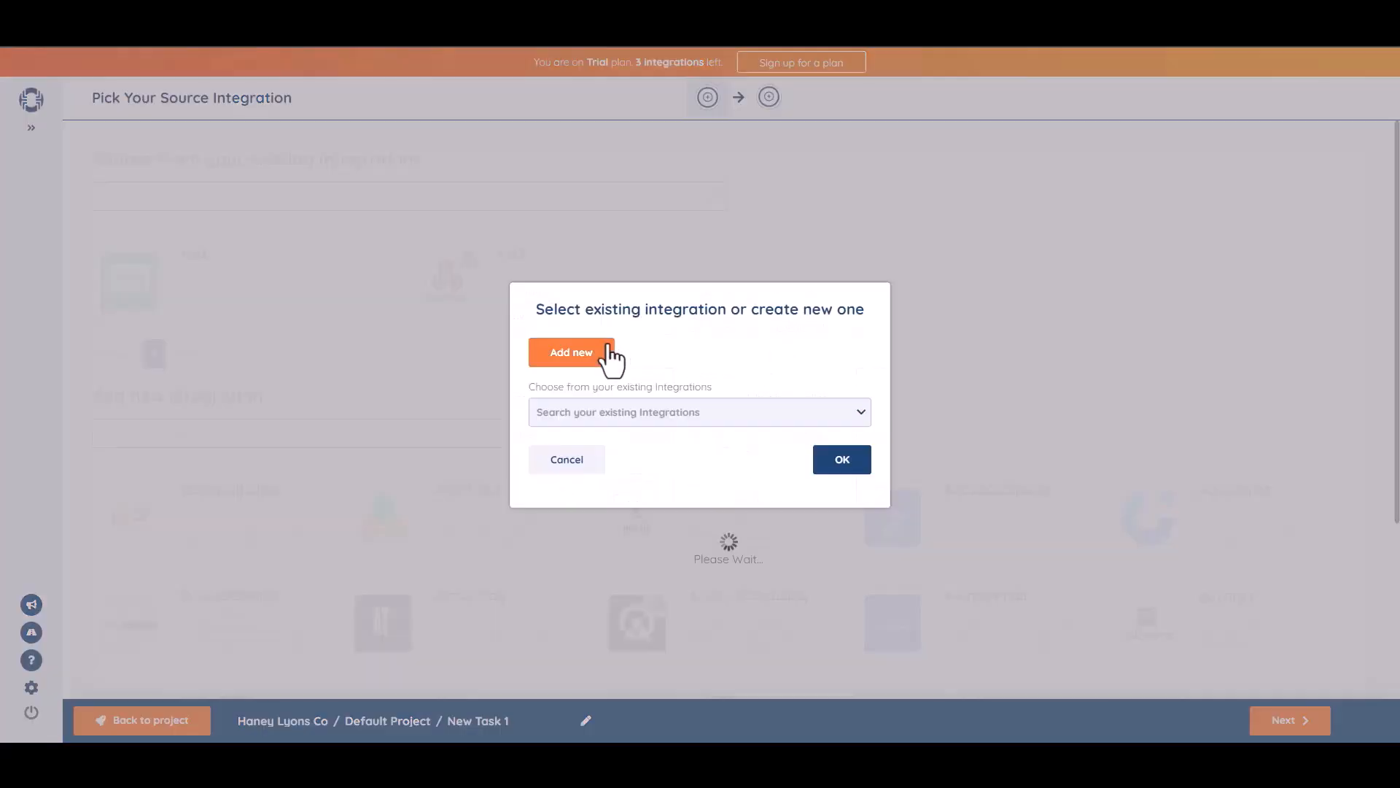
pyautogui.click(609, 350)
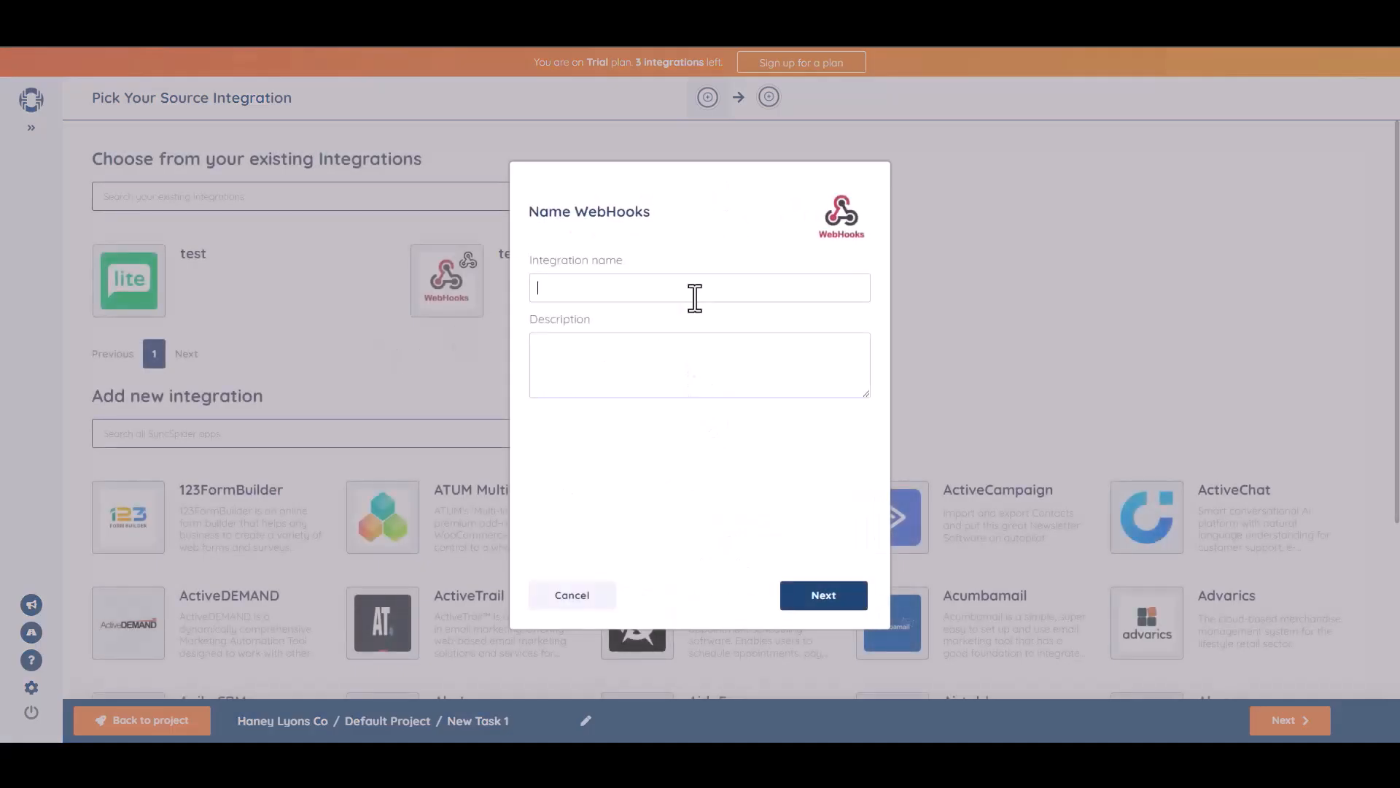
pyautogui.click(711, 285)
pyautogui.write('Bit Integrations')
pyautogui.click(827, 596)
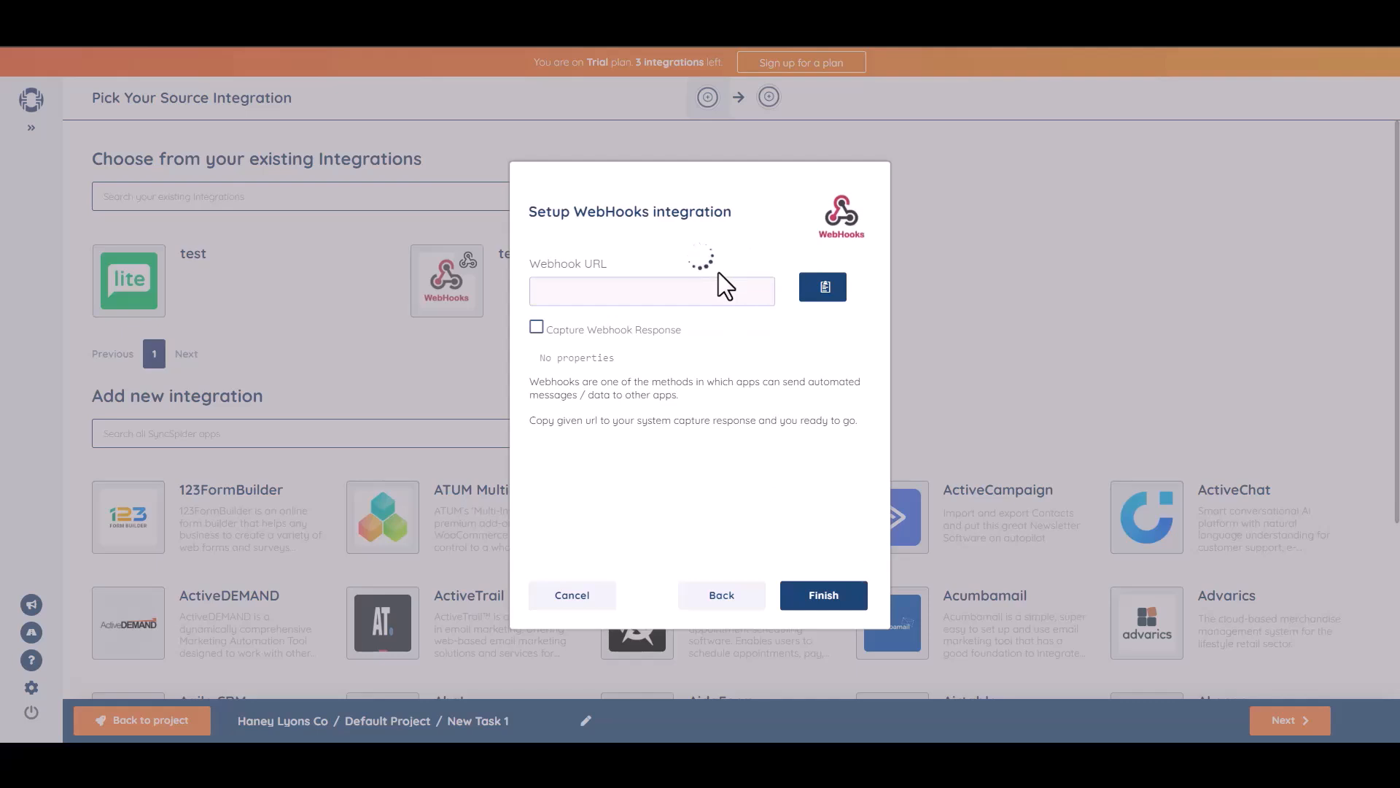
pyautogui.click(826, 288)
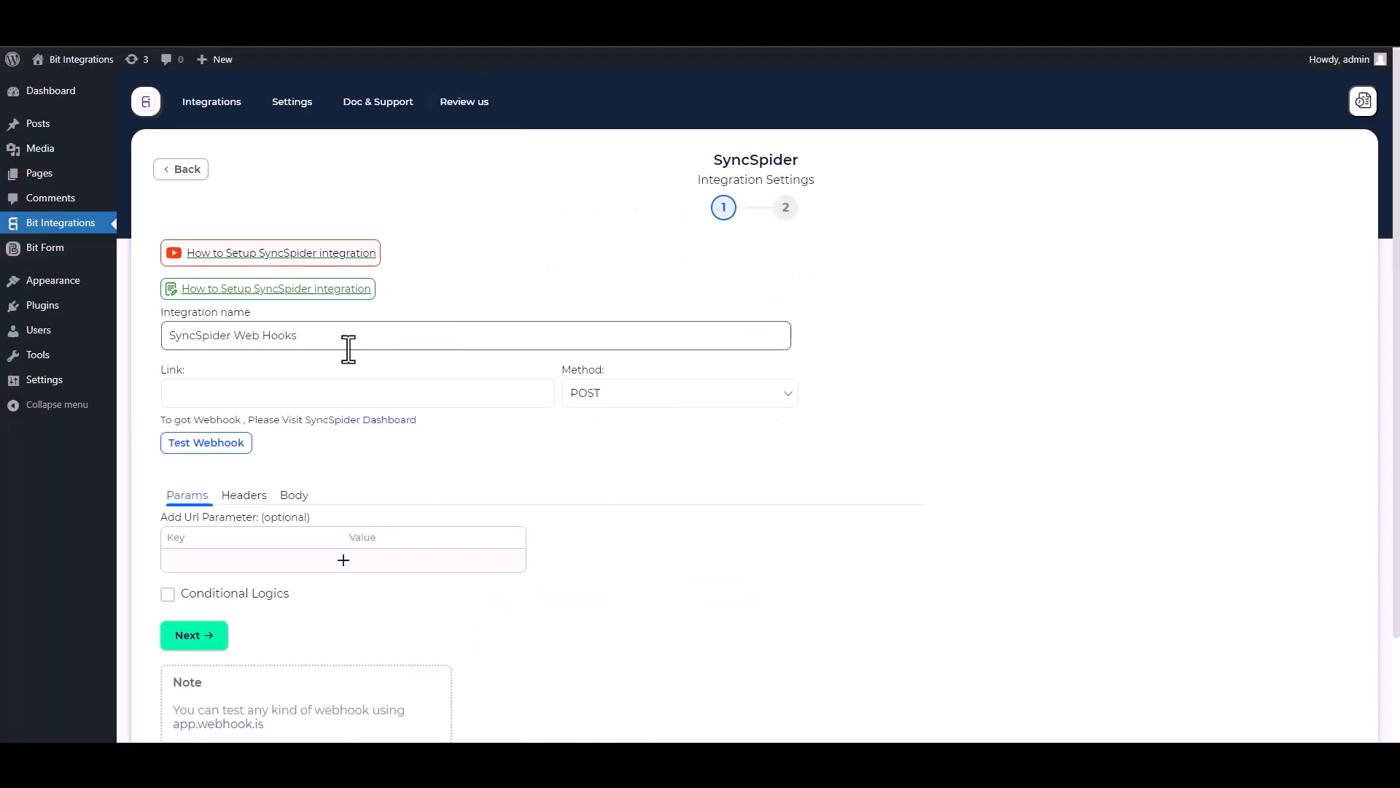
# Paste the webhook URL into Link, enable Send All Data, and use application/json Content-Type
pyautogui.click(257, 391)
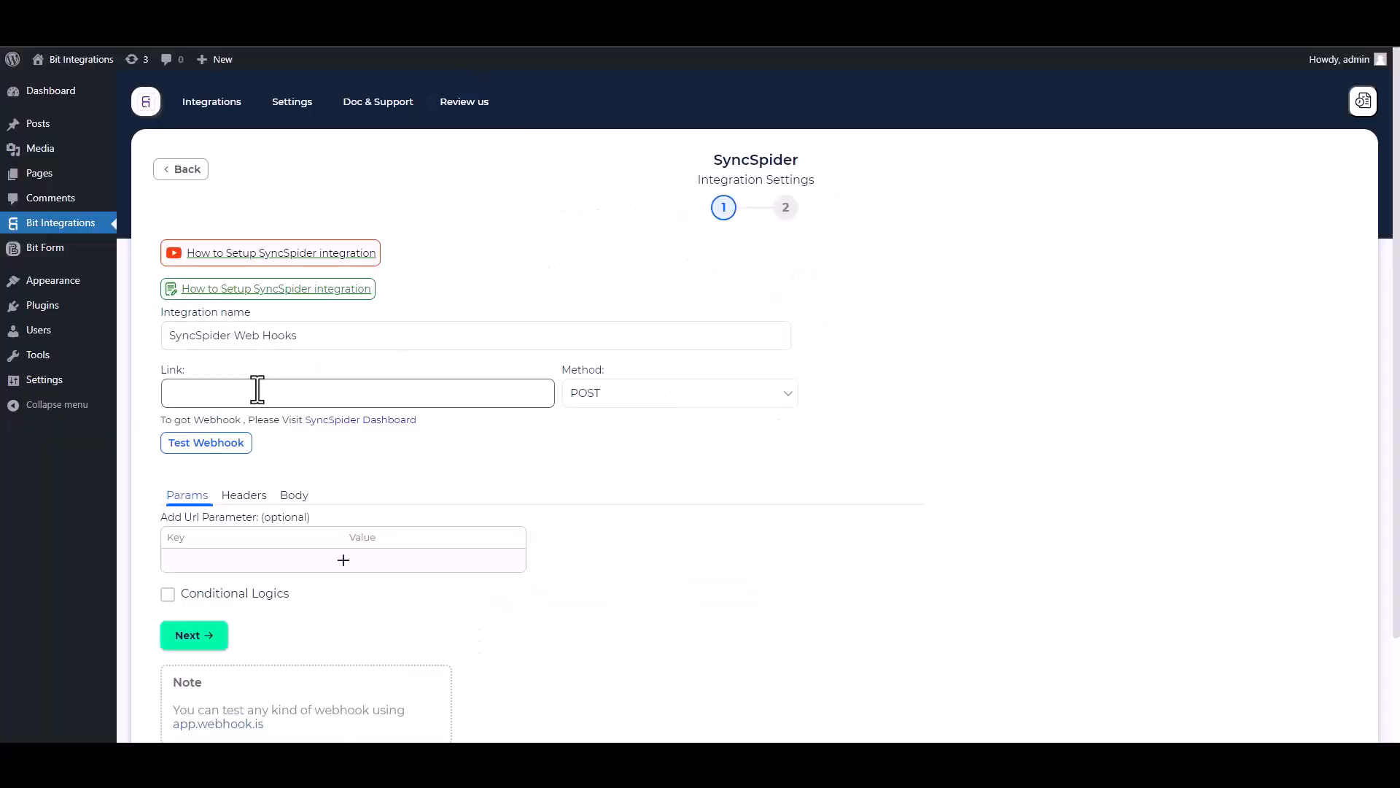
pyautogui.hotkey('ctrl', 'v')
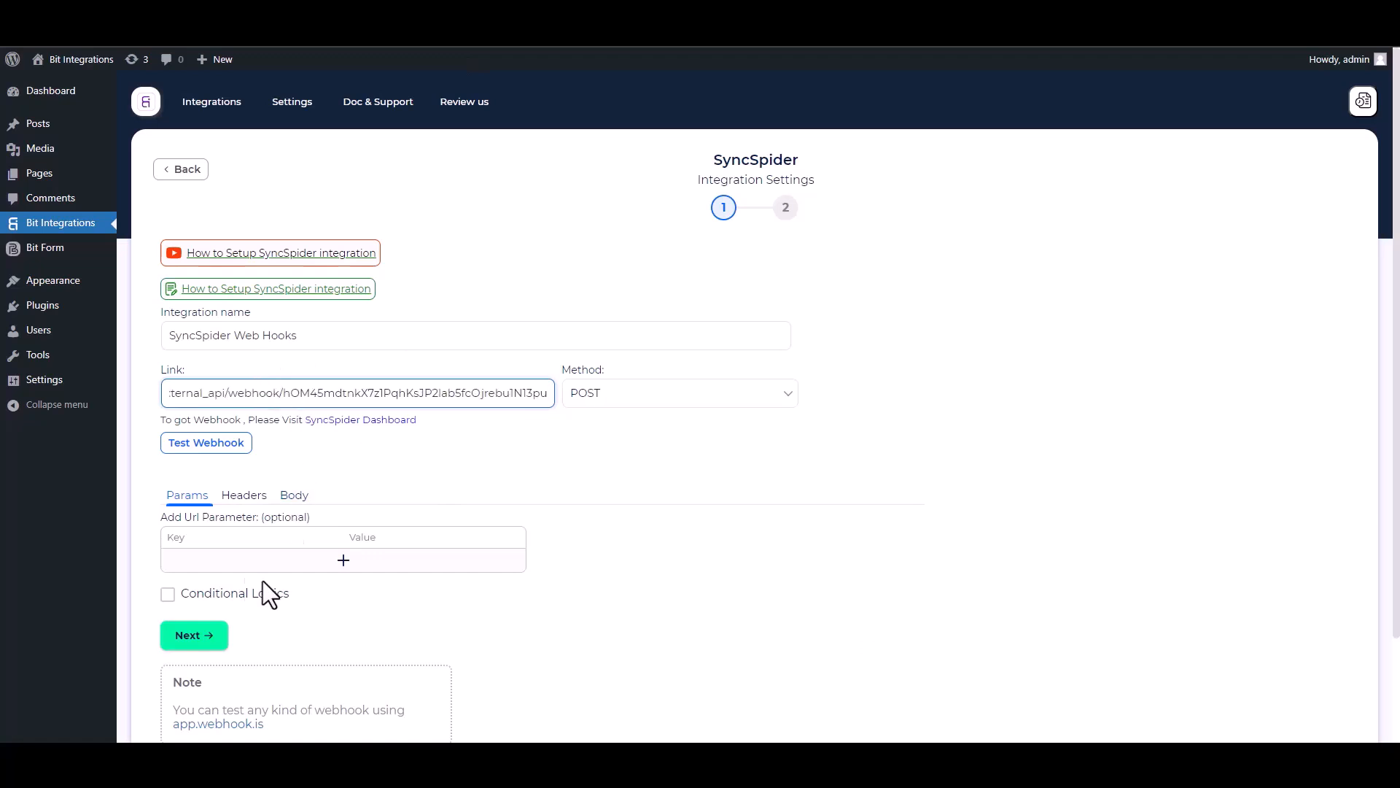
pyautogui.click(294, 496)
pyautogui.click(196, 533)
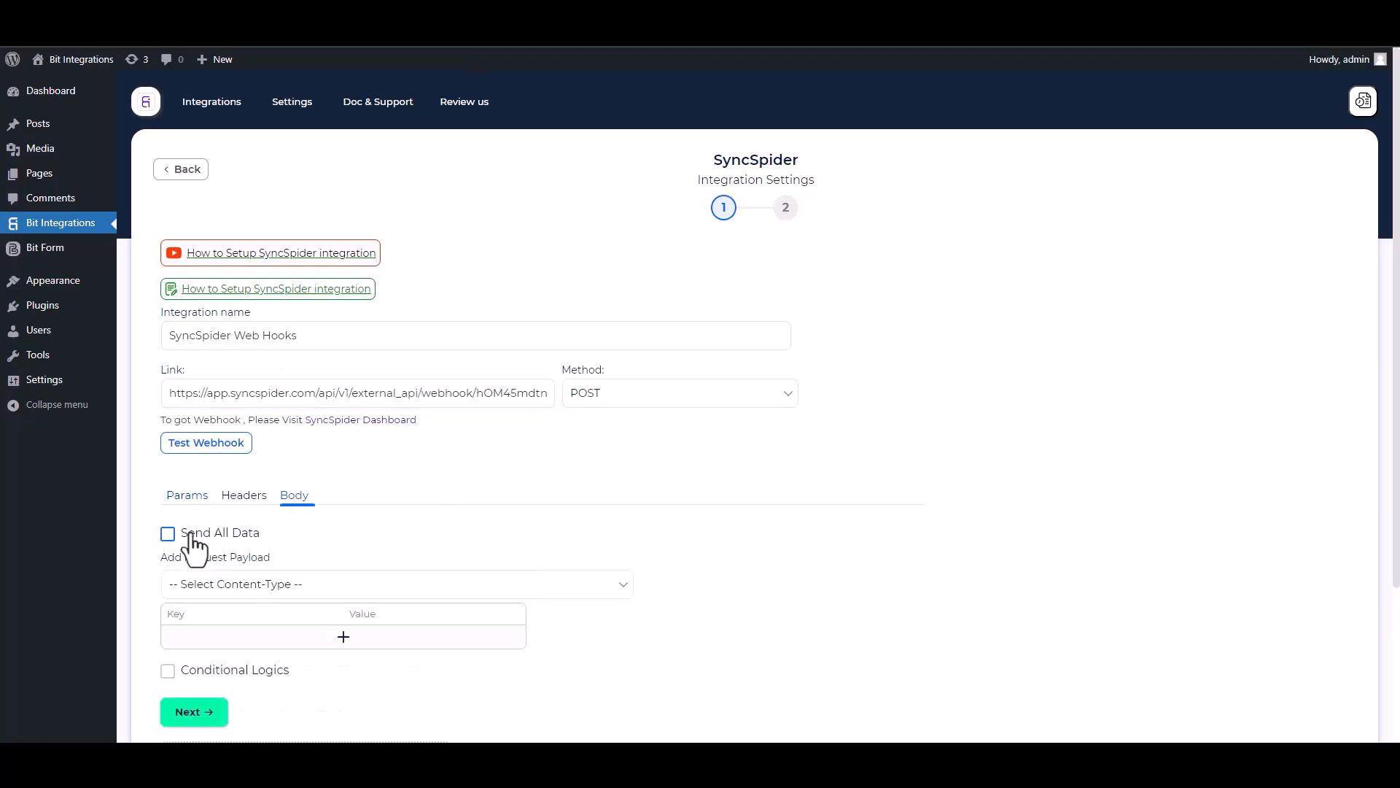
pyautogui.click(252, 595)
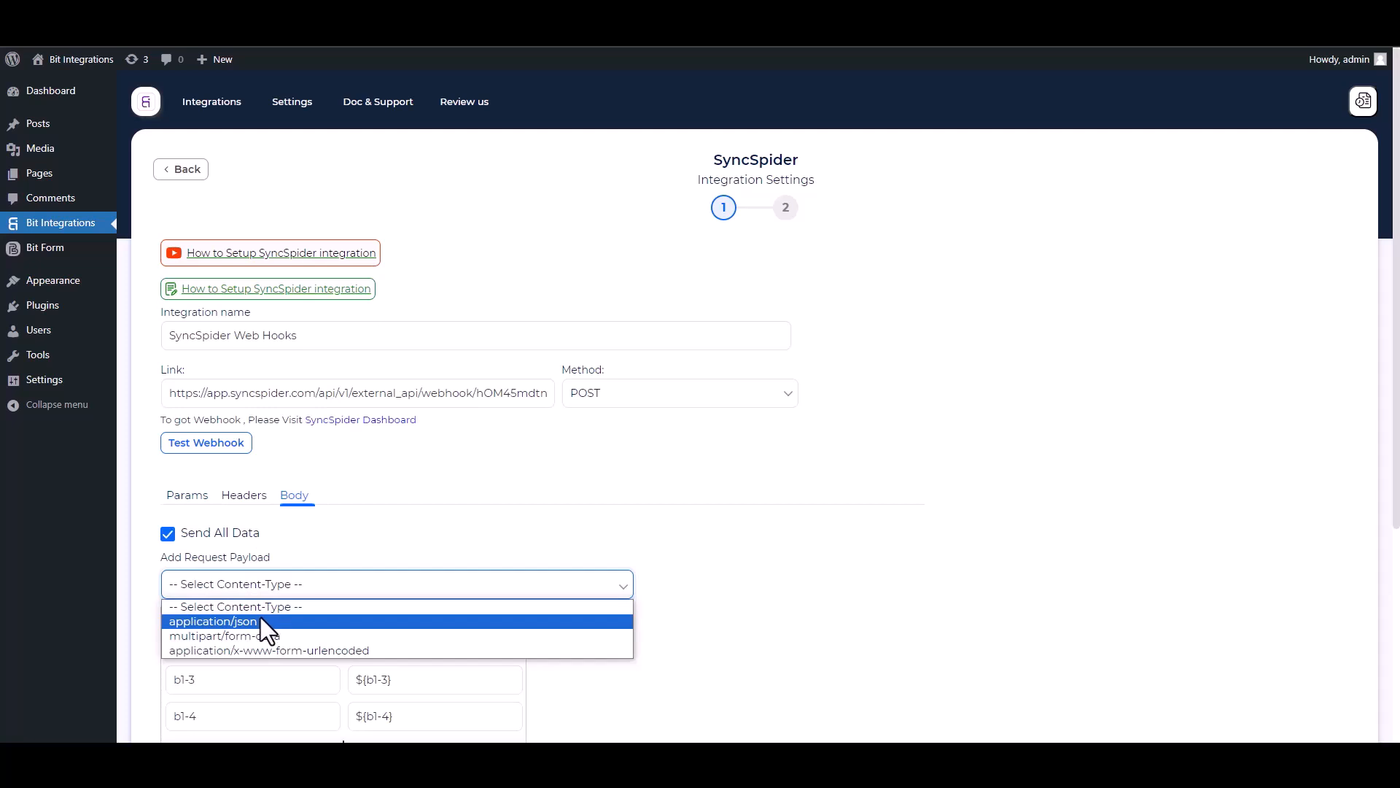
pyautogui.click(260, 617)
pyautogui.scroll(-2, 929, 393)
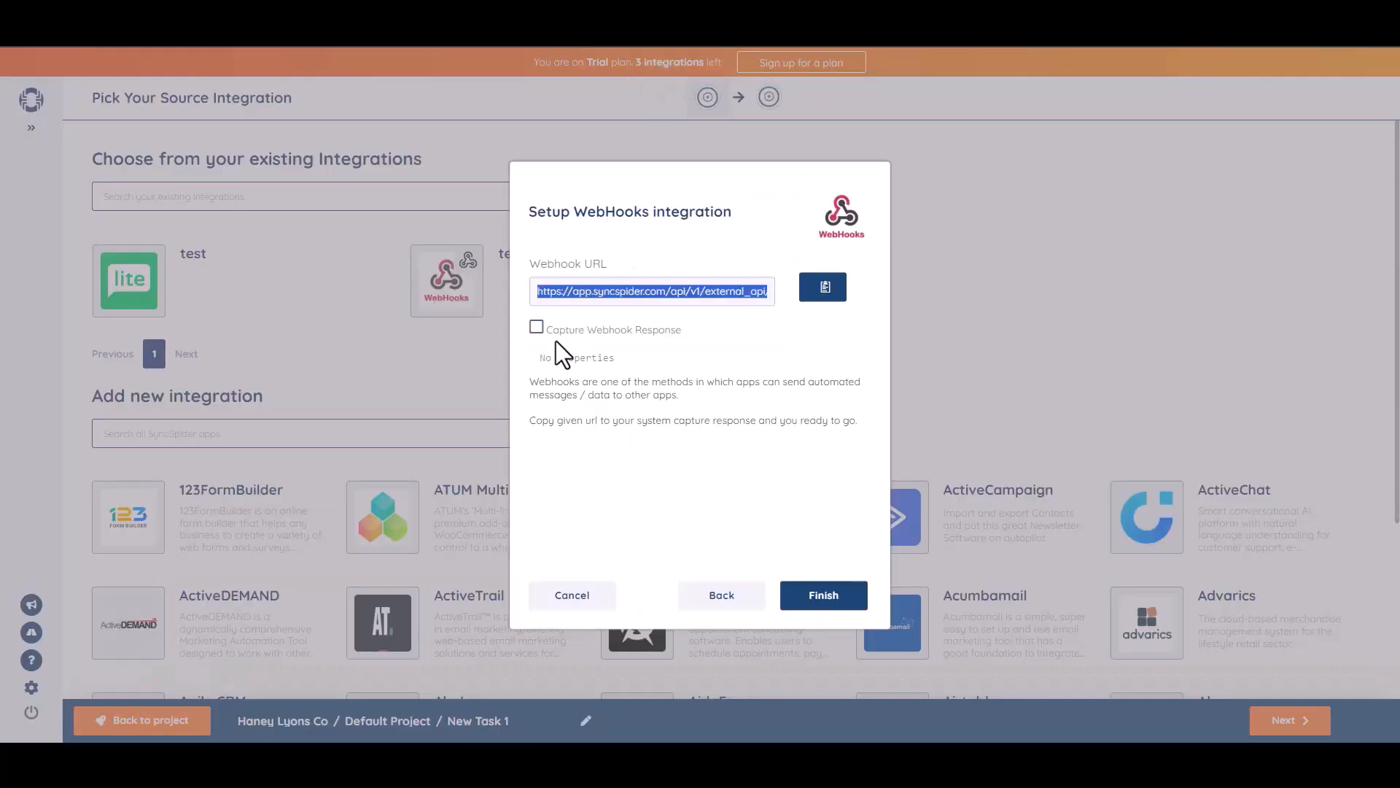
# Enable Capture Webhook Response in SyncSpider and send a test webhook from Bit Integrations
pyautogui.click(536, 328)
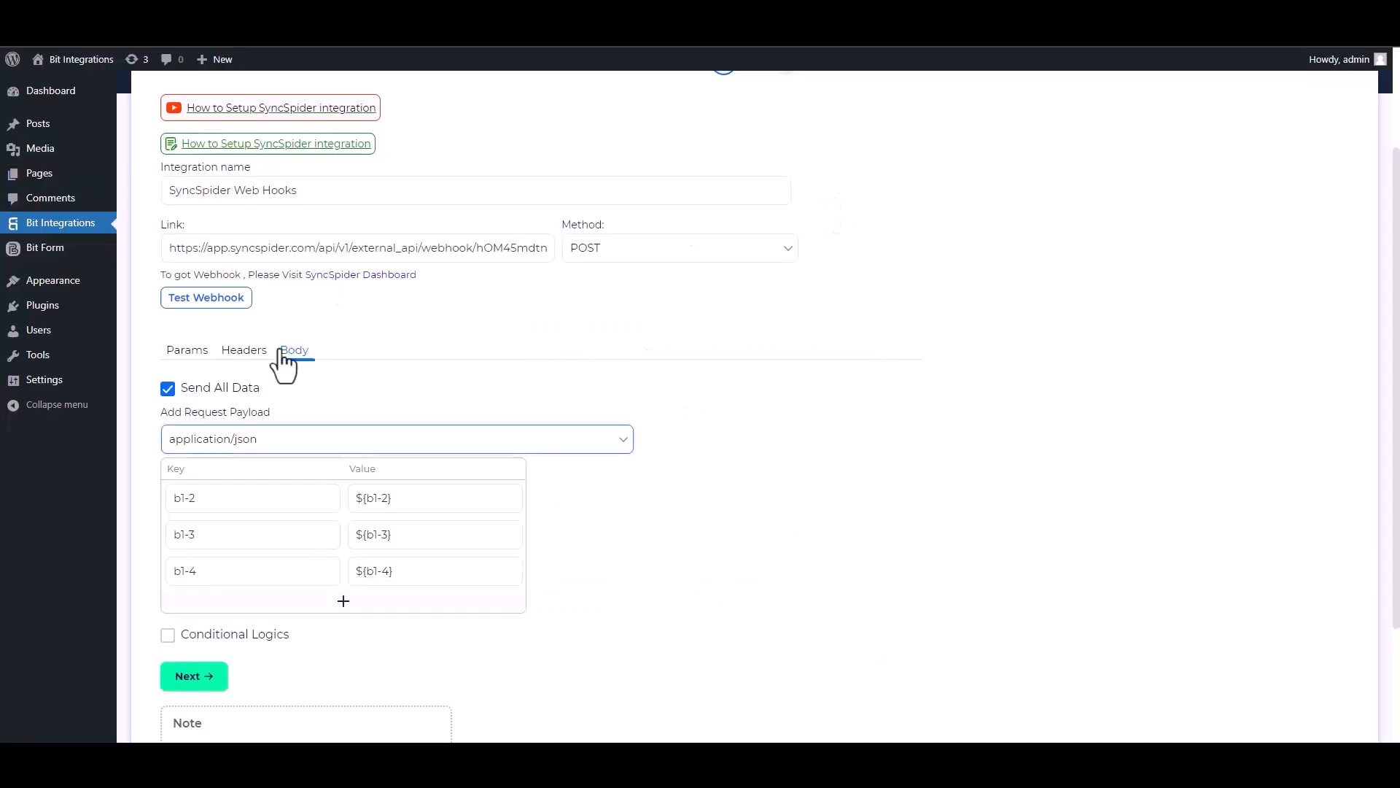
pyautogui.click(209, 301)
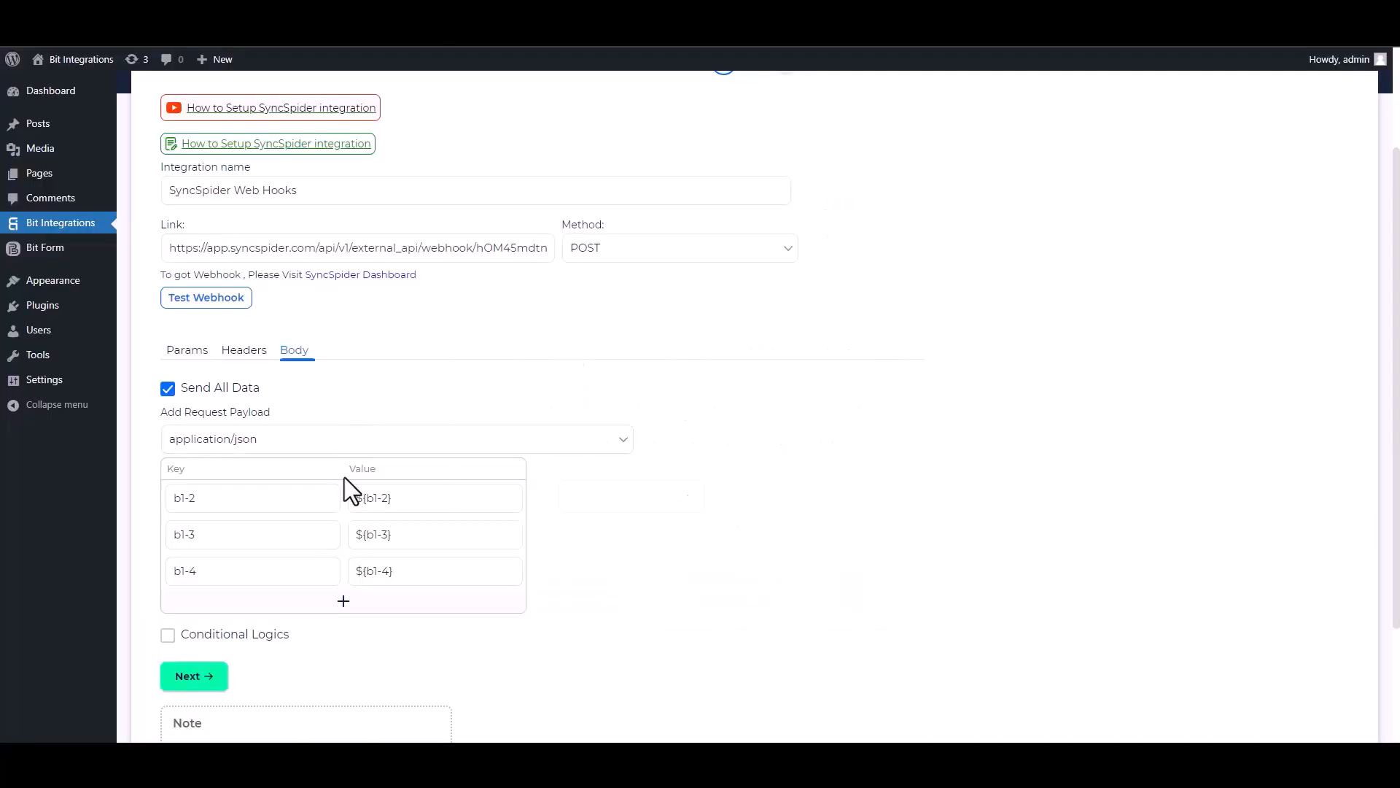
# Leave conditional logic off, advance to step 2, and Finish & Save the SyncSpider integration
pyautogui.scroll(-3, 438, 557)
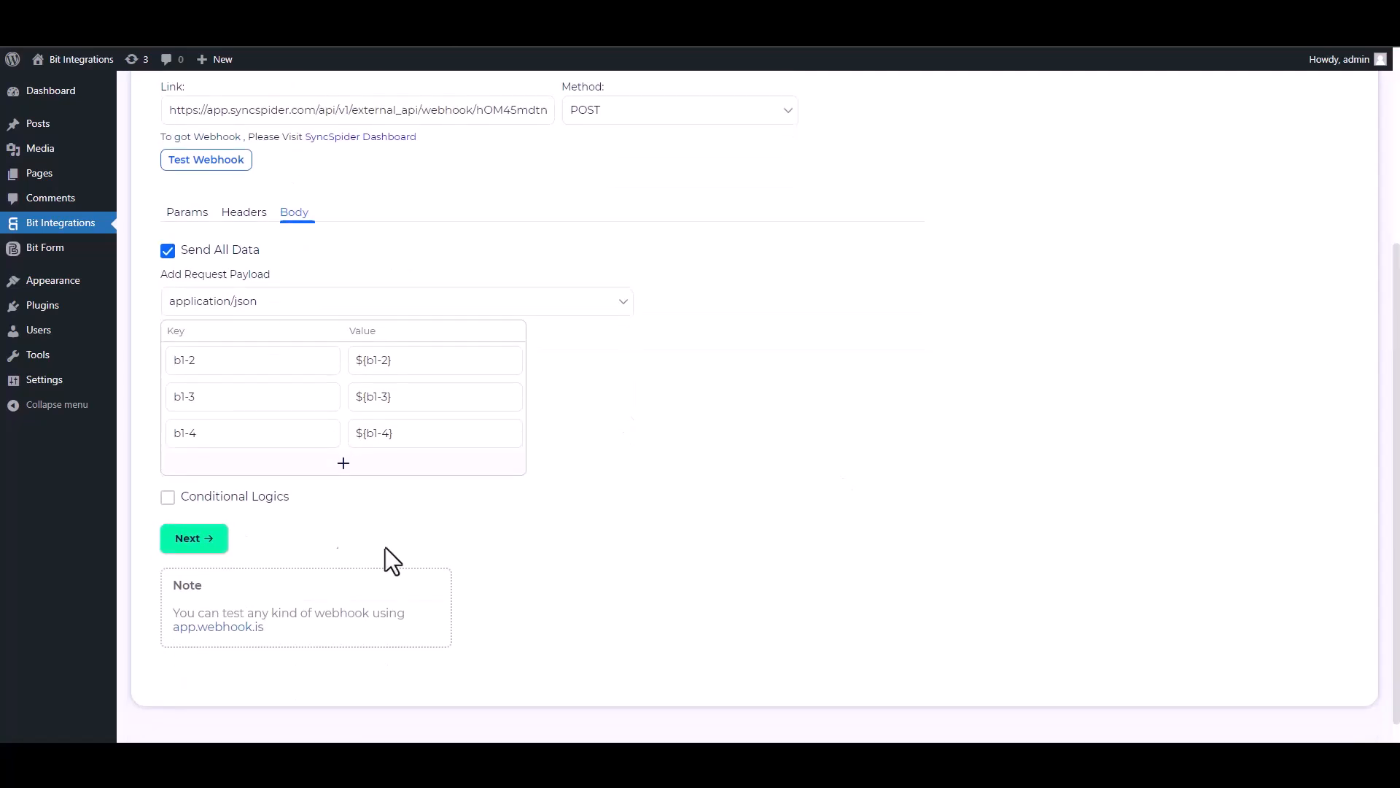
pyautogui.click(168, 497)
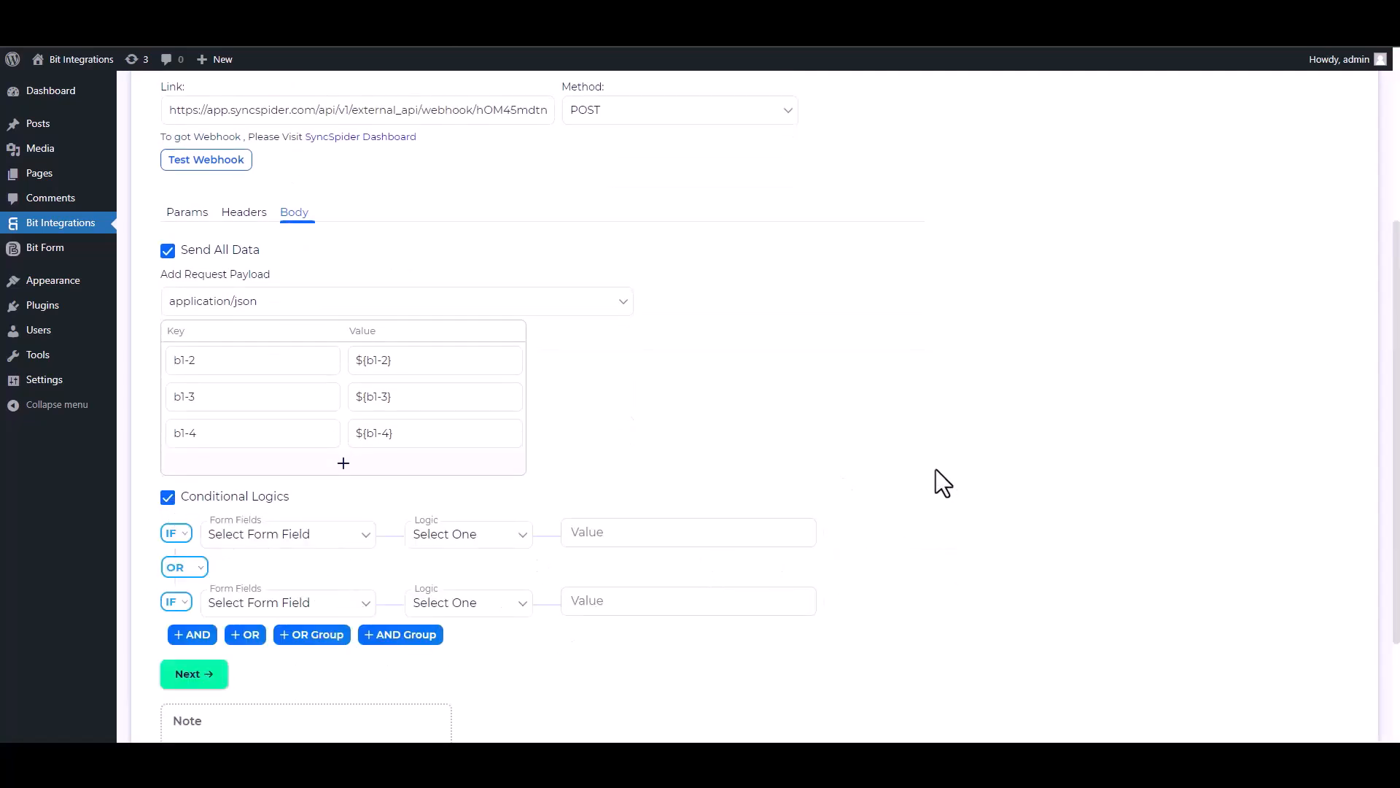
pyautogui.click(184, 506)
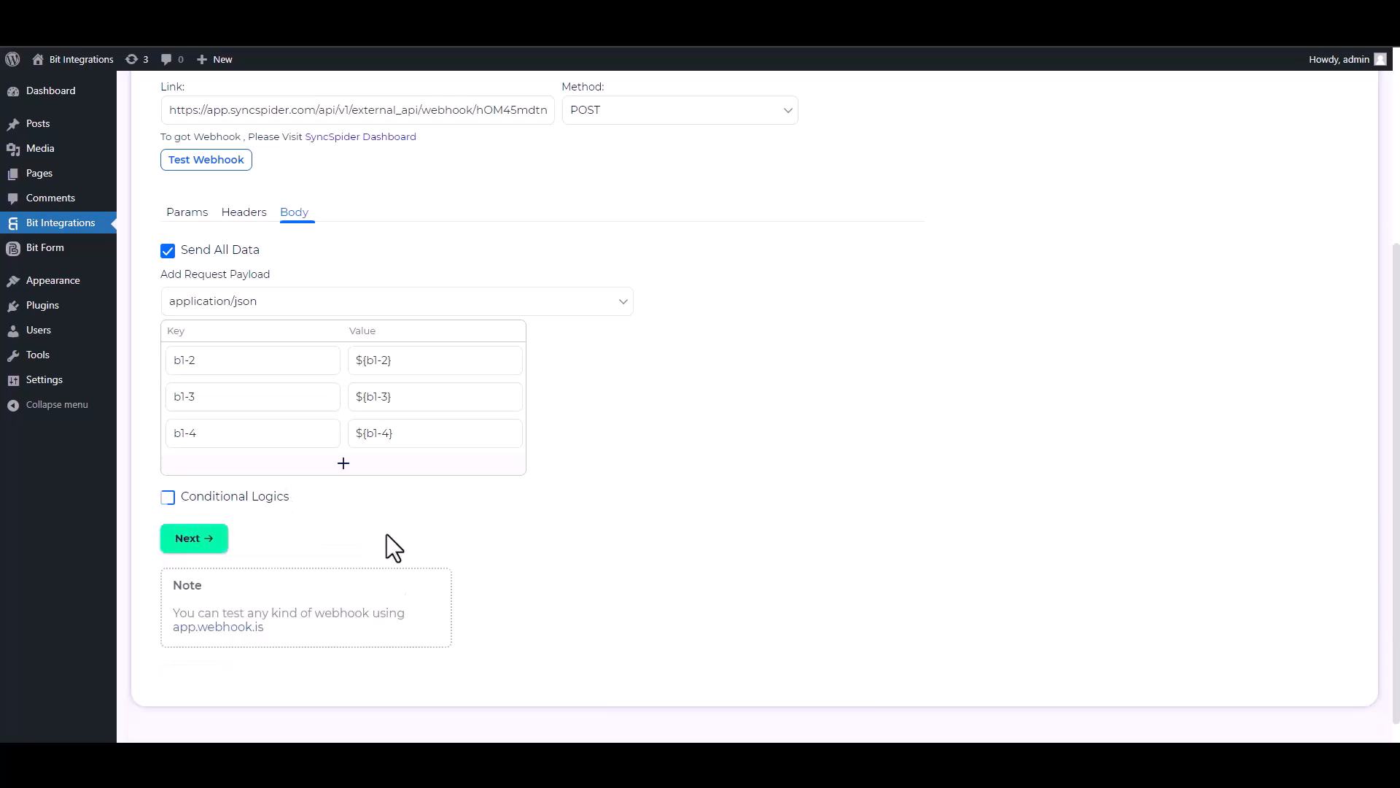
pyautogui.click(204, 543)
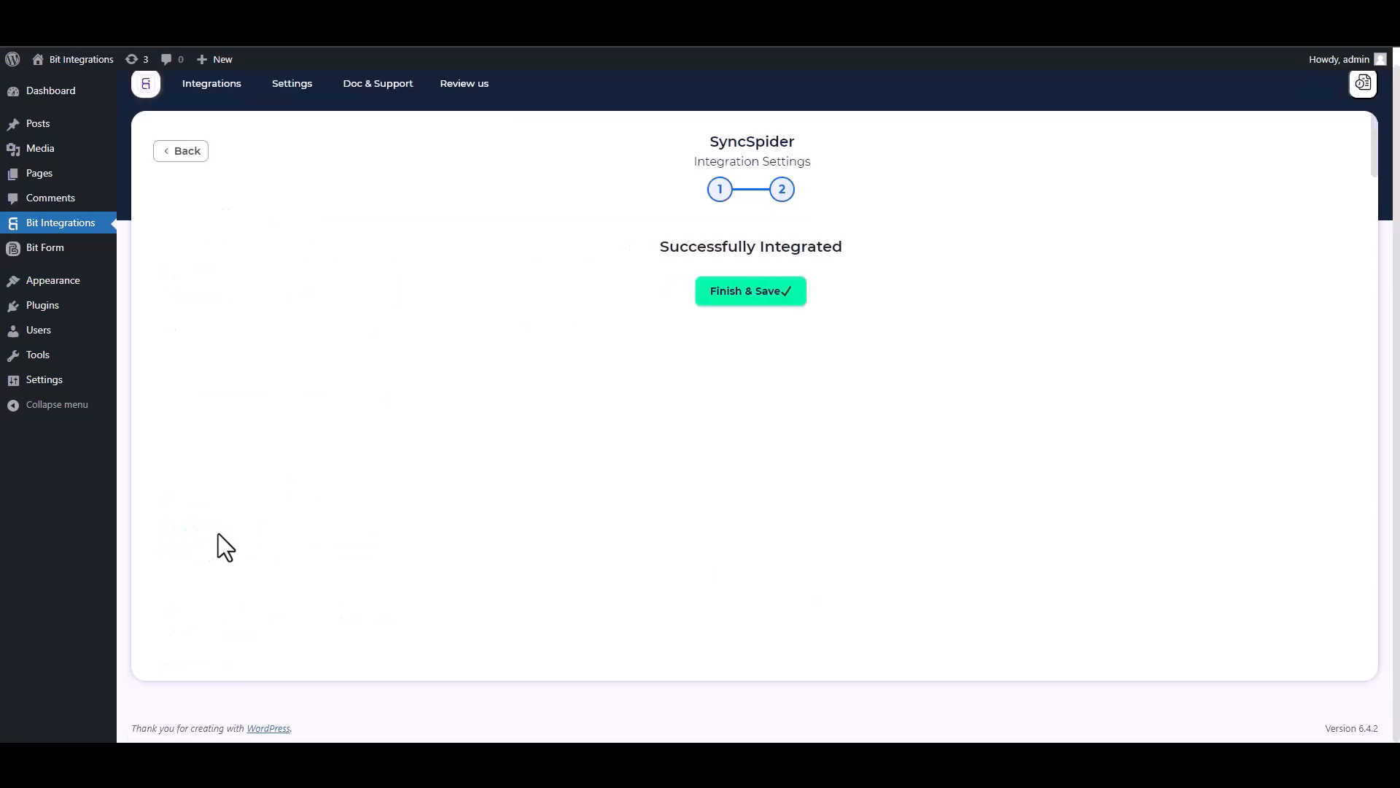
pyautogui.click(729, 295)
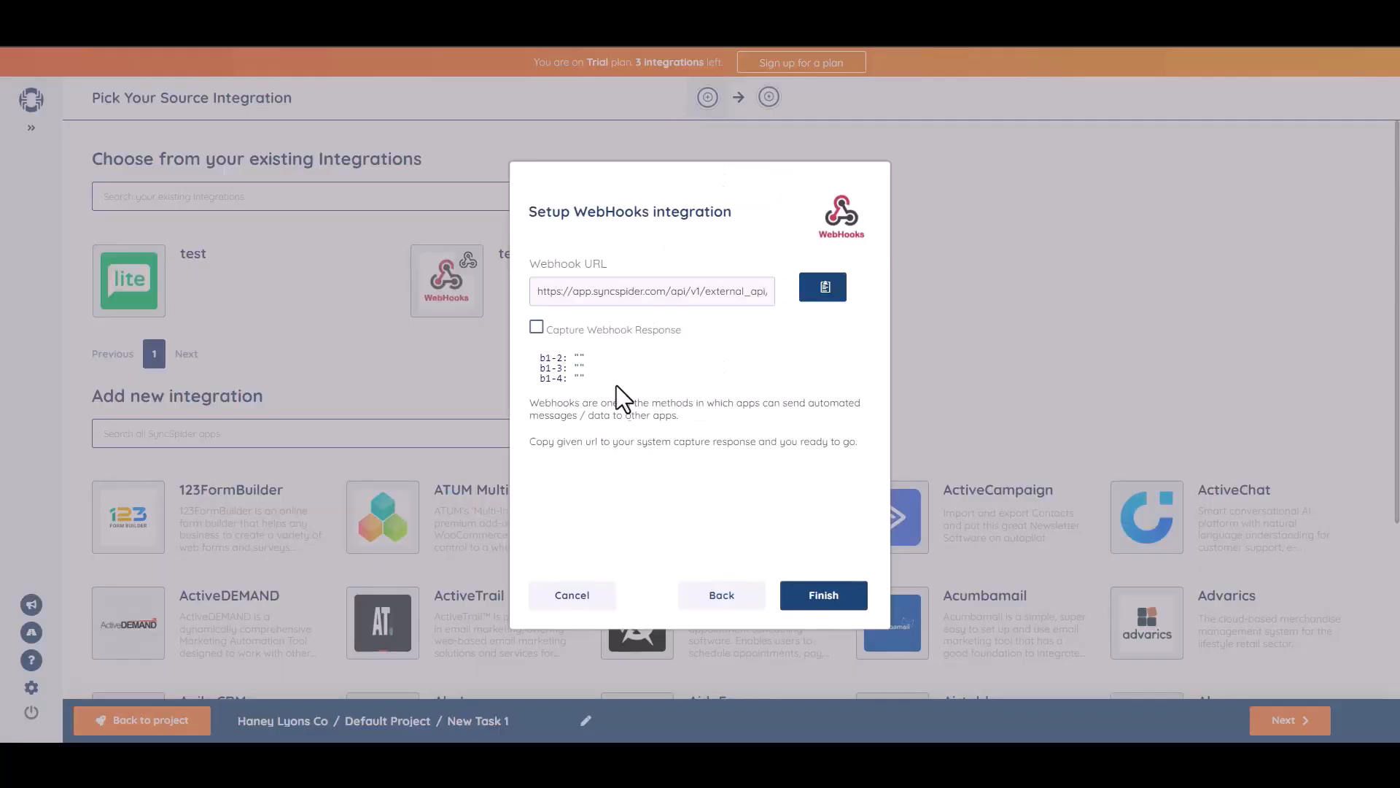
# Finish the WebHooks setup so 'Bit Integrations' becomes the task's source
pyautogui.click(818, 596)
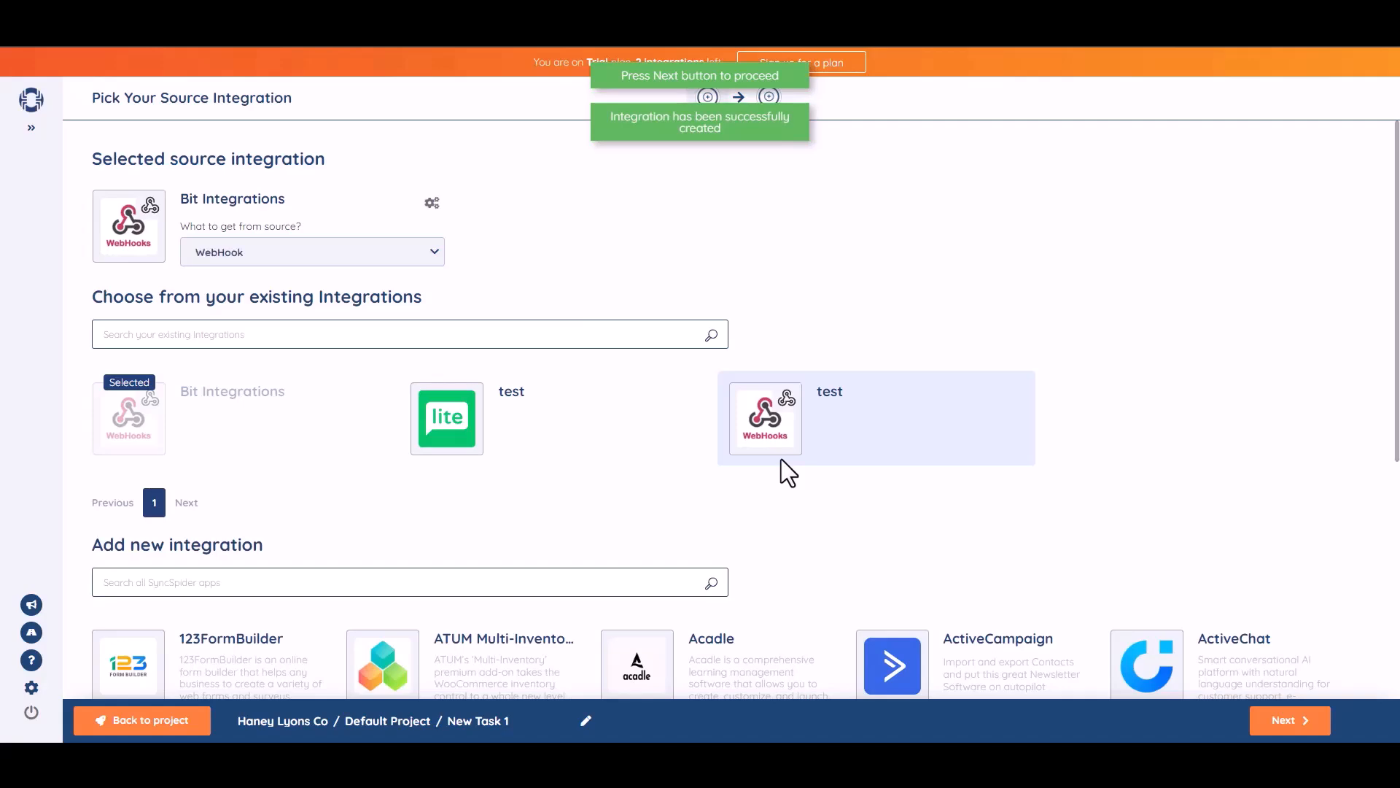
# Go to the target step, find MailerLite in the app search, and add a new MailerLite integration
pyautogui.click(781, 460)
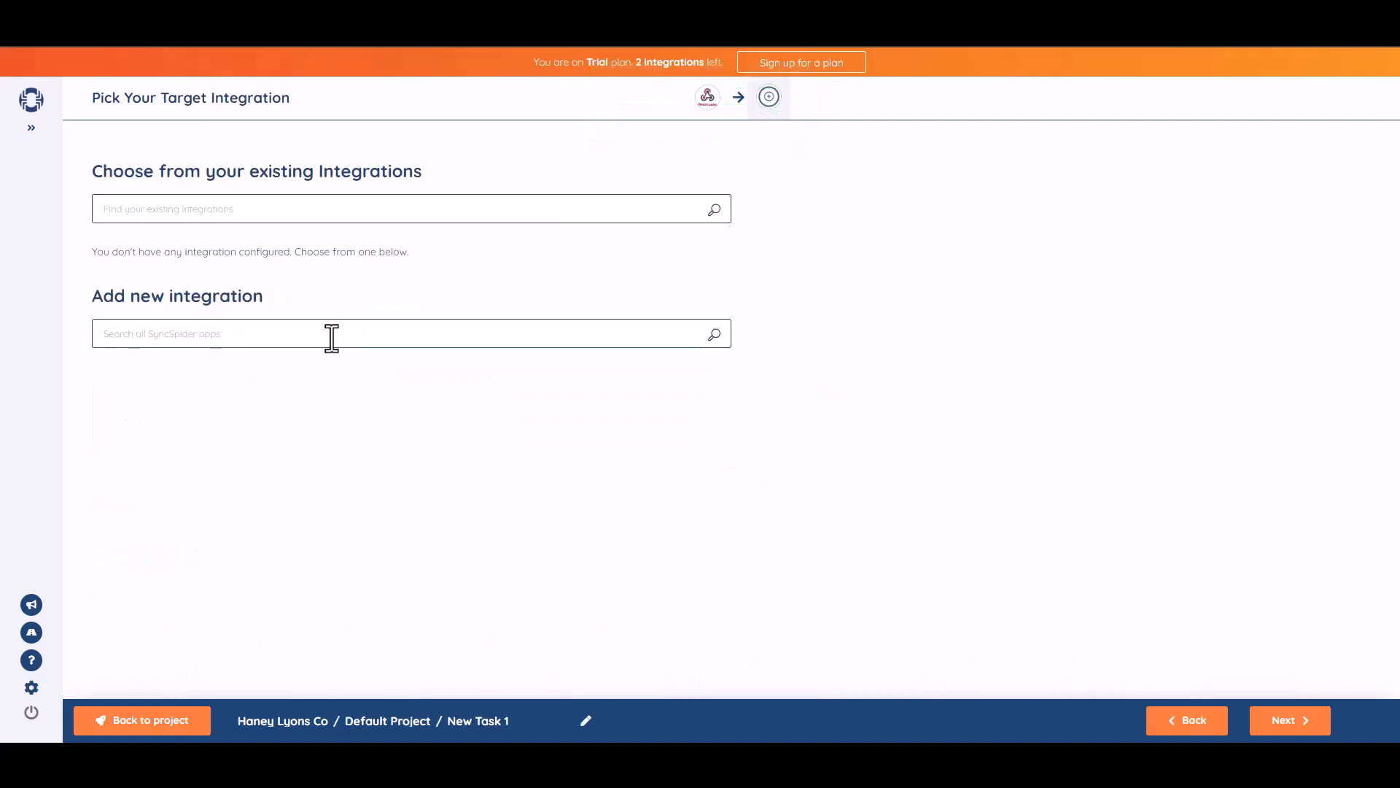
pyautogui.click(366, 340)
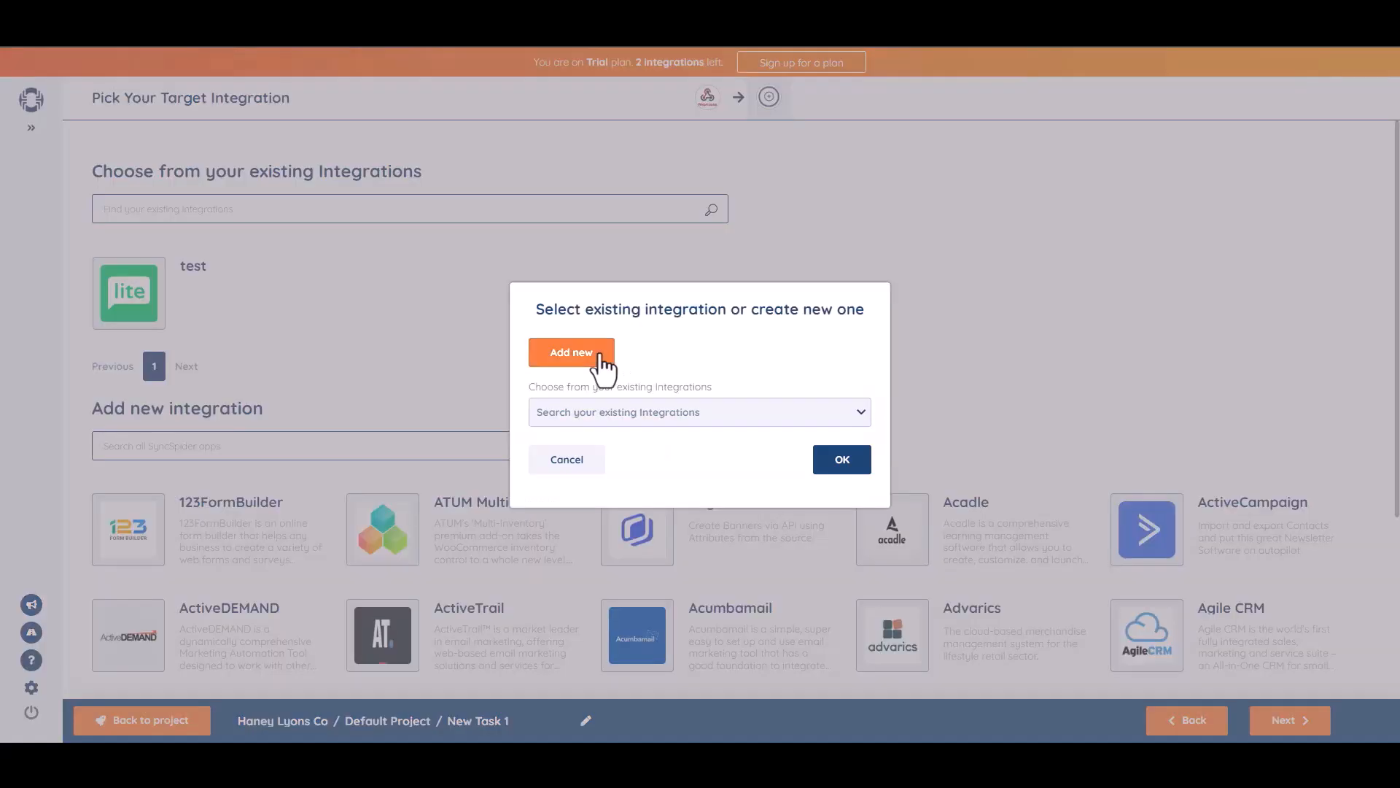
pyautogui.click(598, 355)
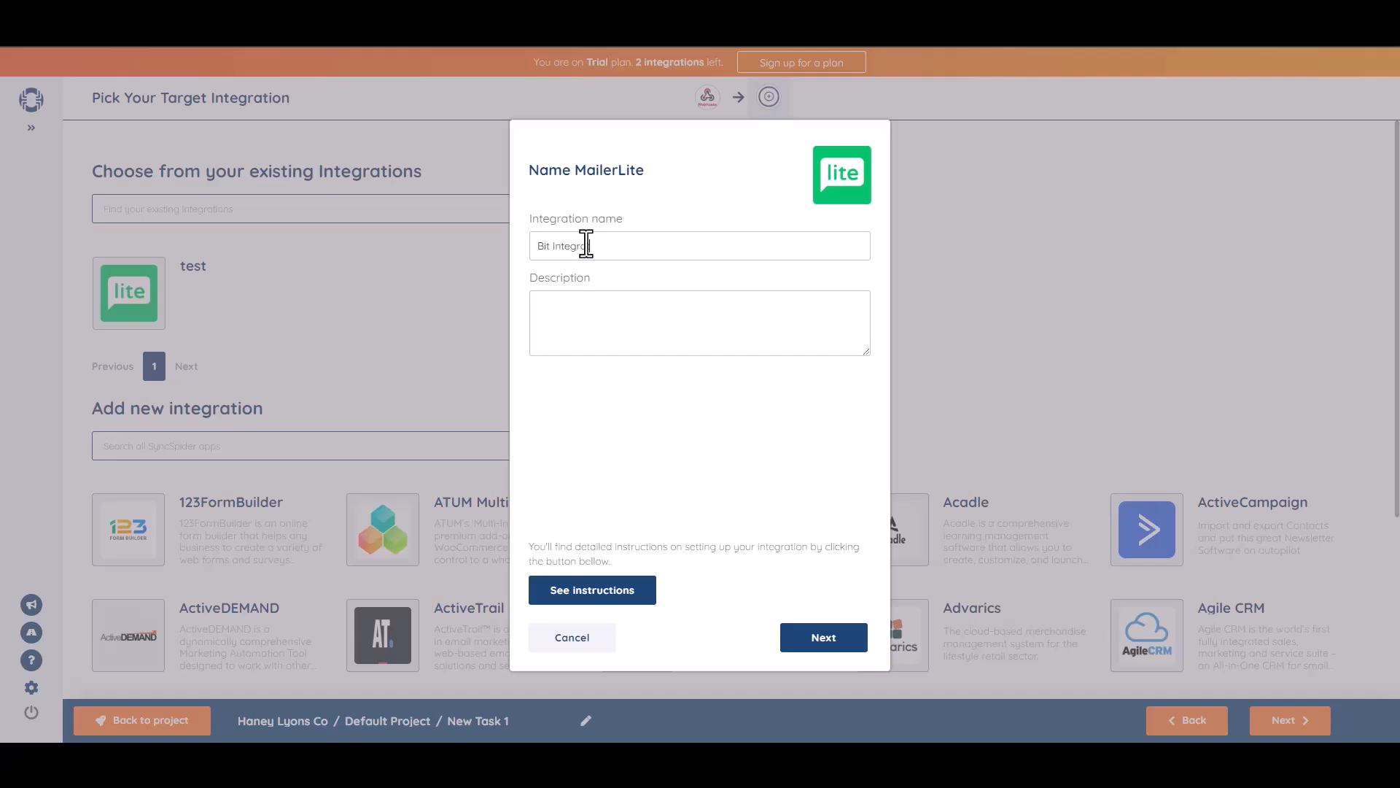
# Name the MailerLite integration 'Bit Integration', paste its API key, and finish creating it
pyautogui.write('ations')
pyautogui.click(823, 626)
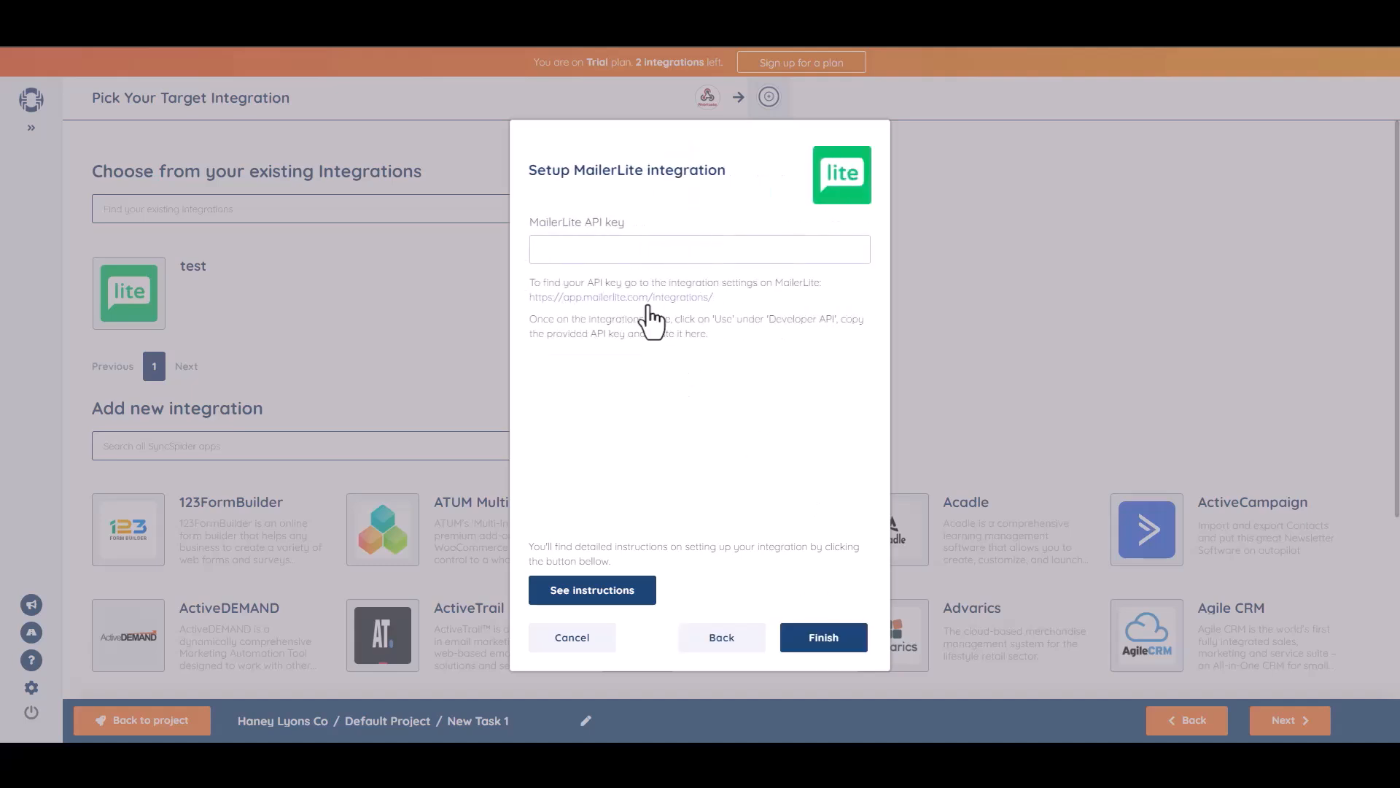
pyautogui.hotkey('ctrl', 'v')
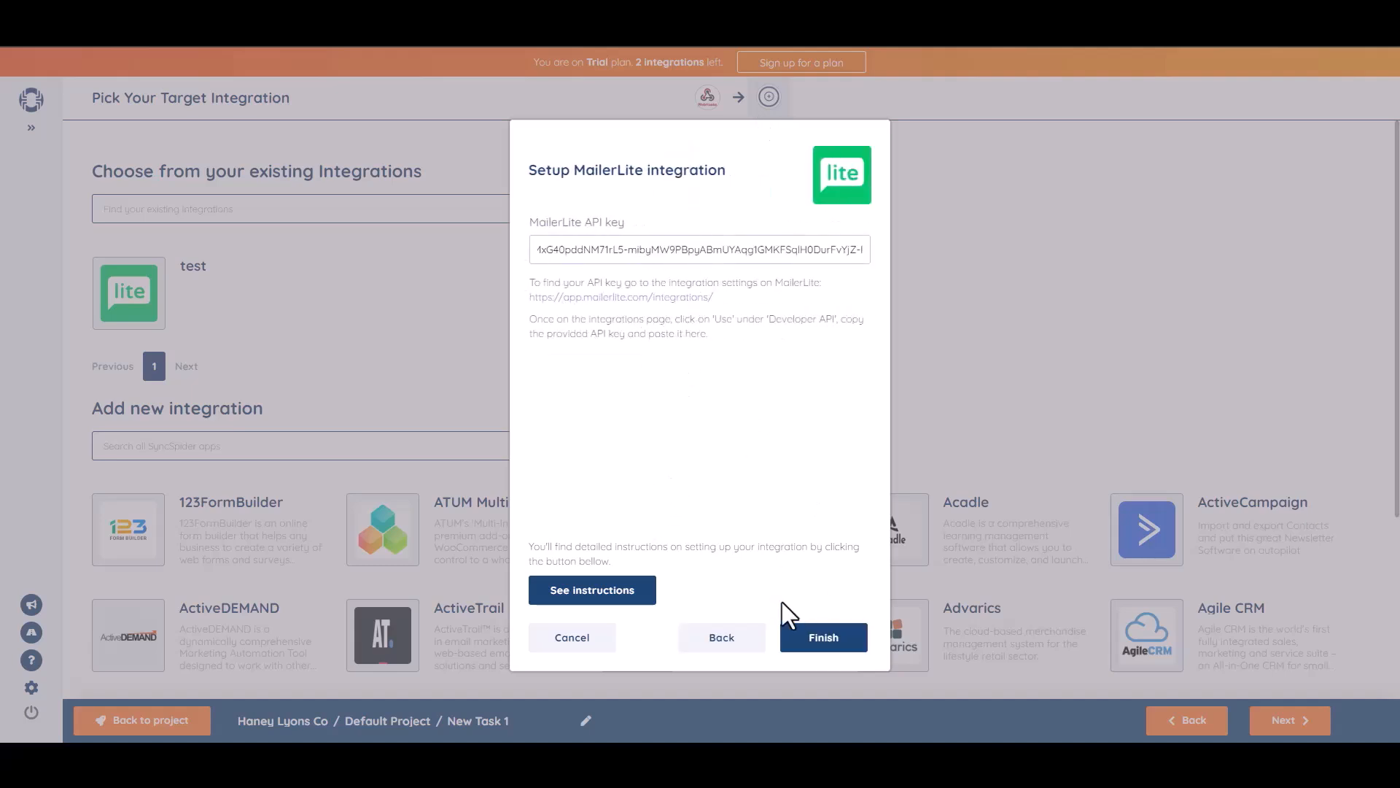
pyautogui.click(813, 636)
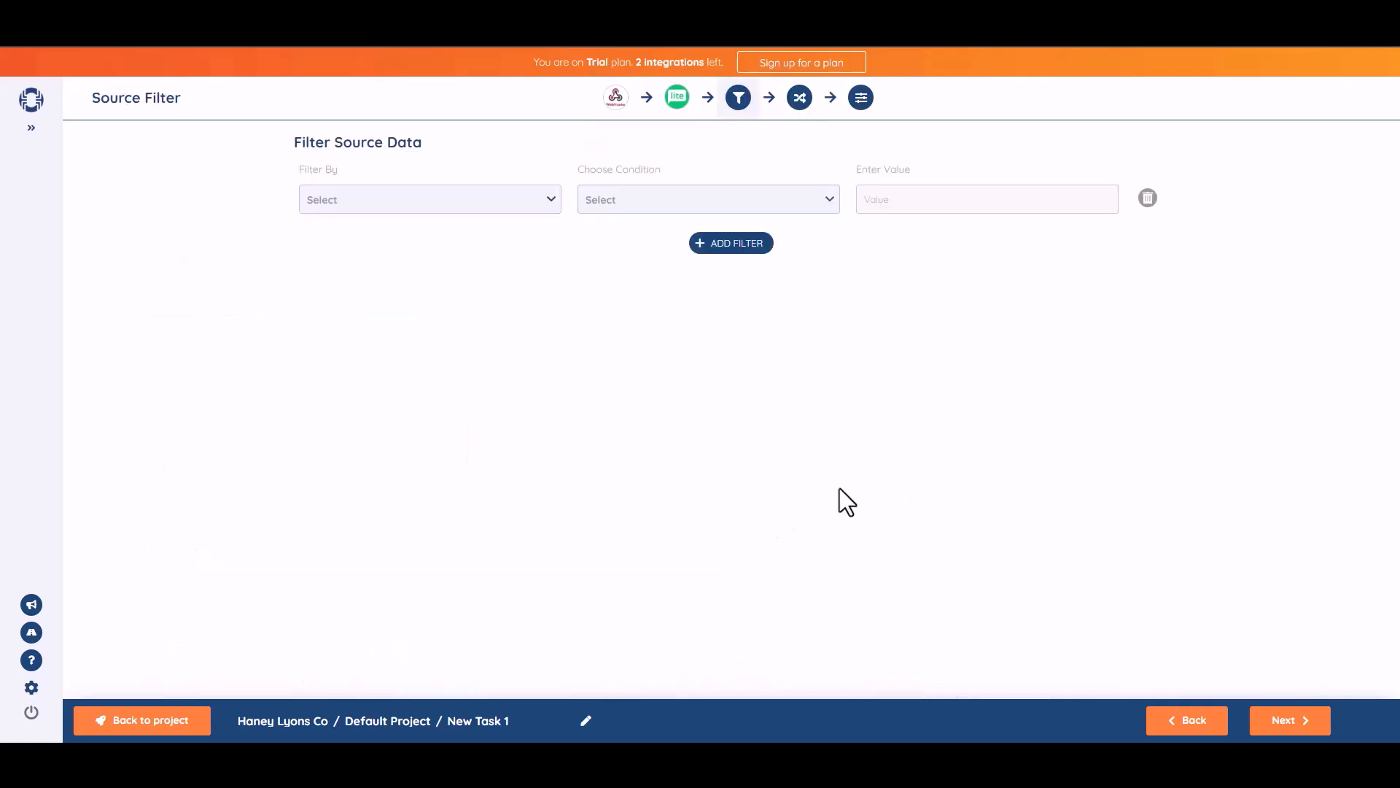
# Skip the source filter, map b1-2 to Name and b1-3 to Email, then continue
pyautogui.click(1291, 722)
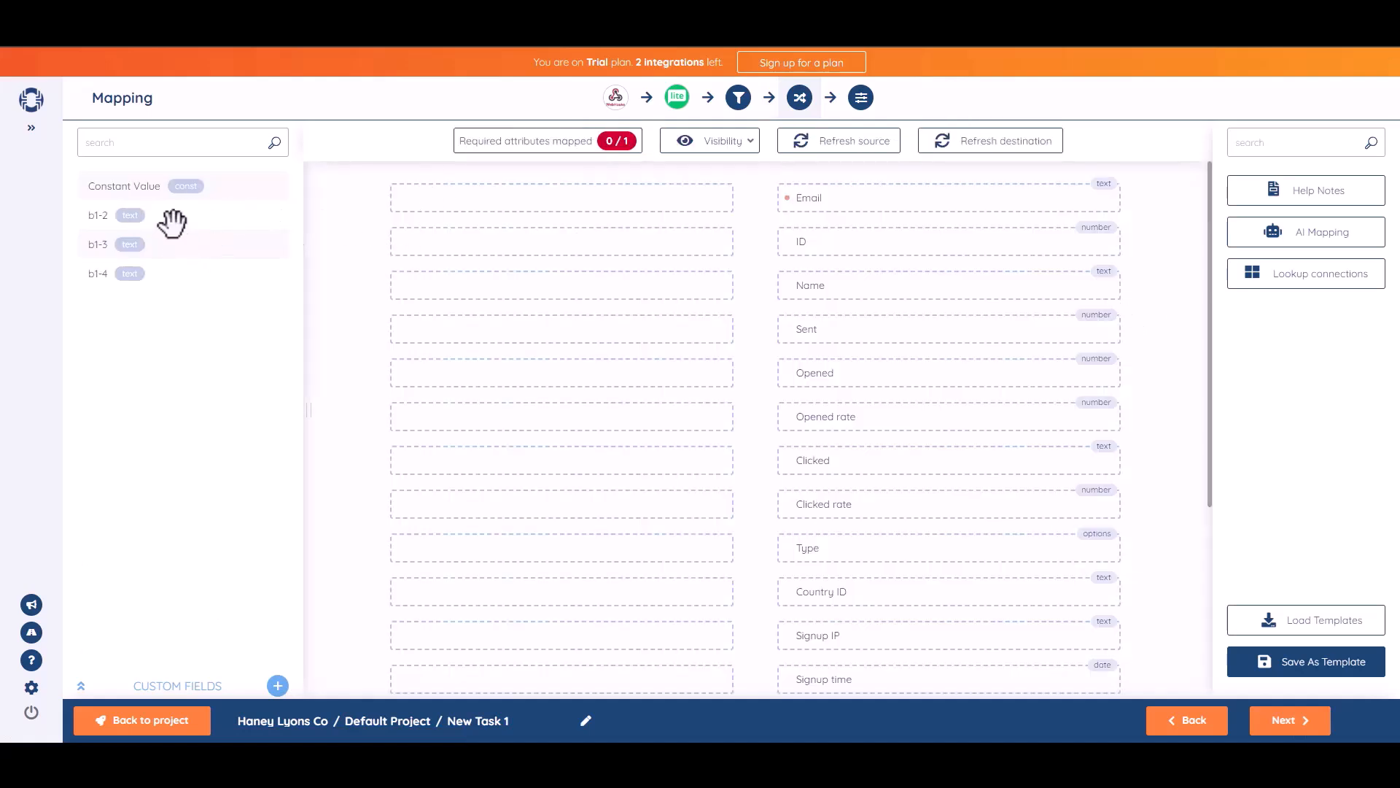
pyautogui.moveTo(163, 216); pyautogui.dragTo(610, 286)
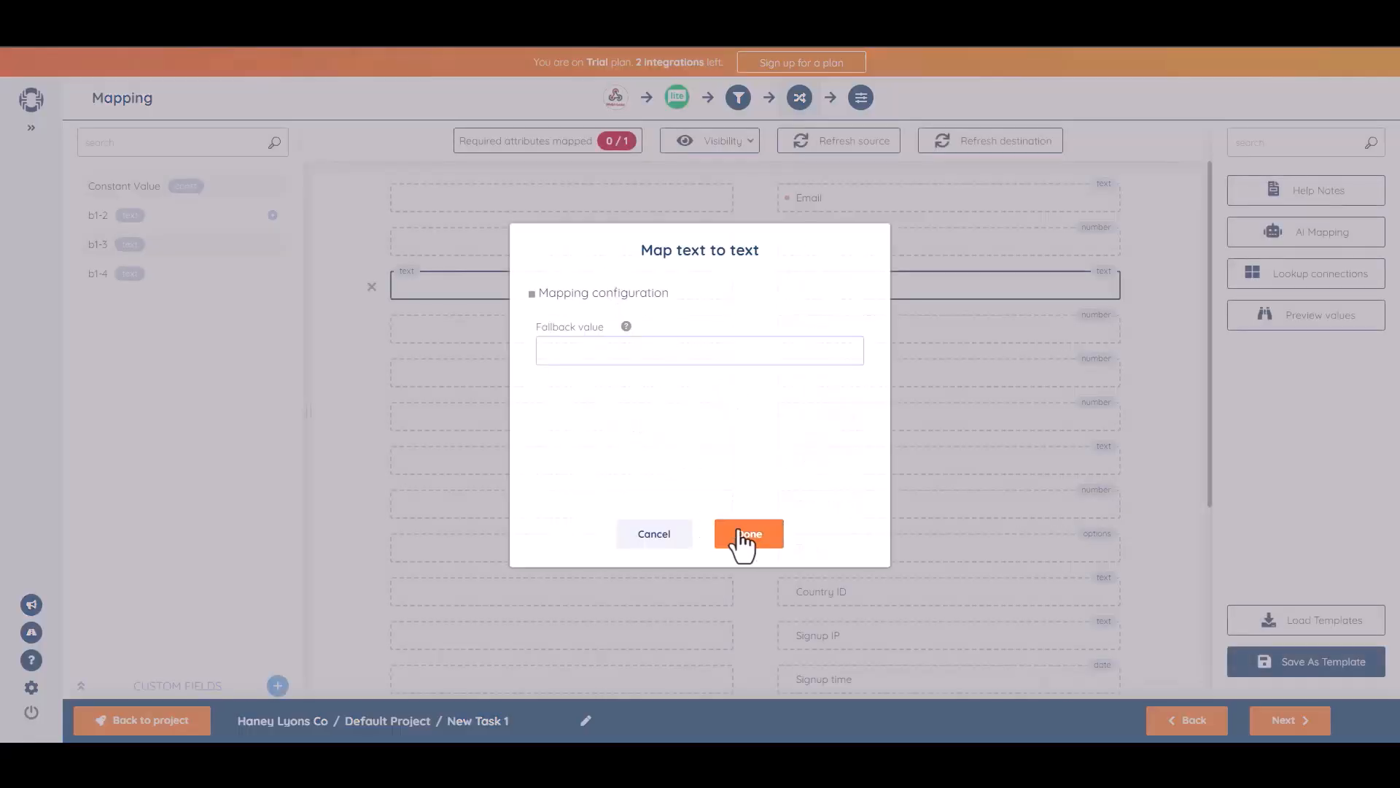
pyautogui.click(744, 540)
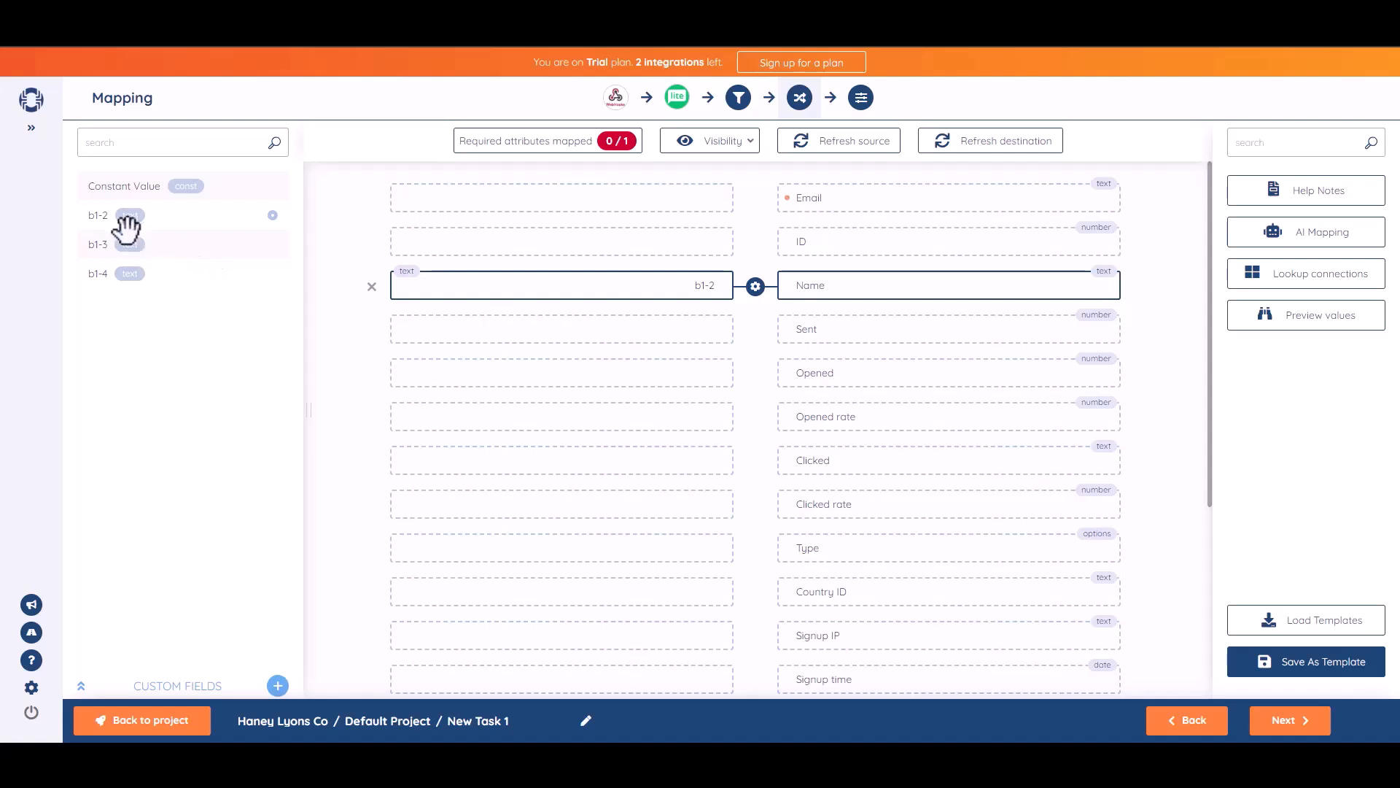
pyautogui.moveTo(106, 245); pyautogui.dragTo(585, 199)
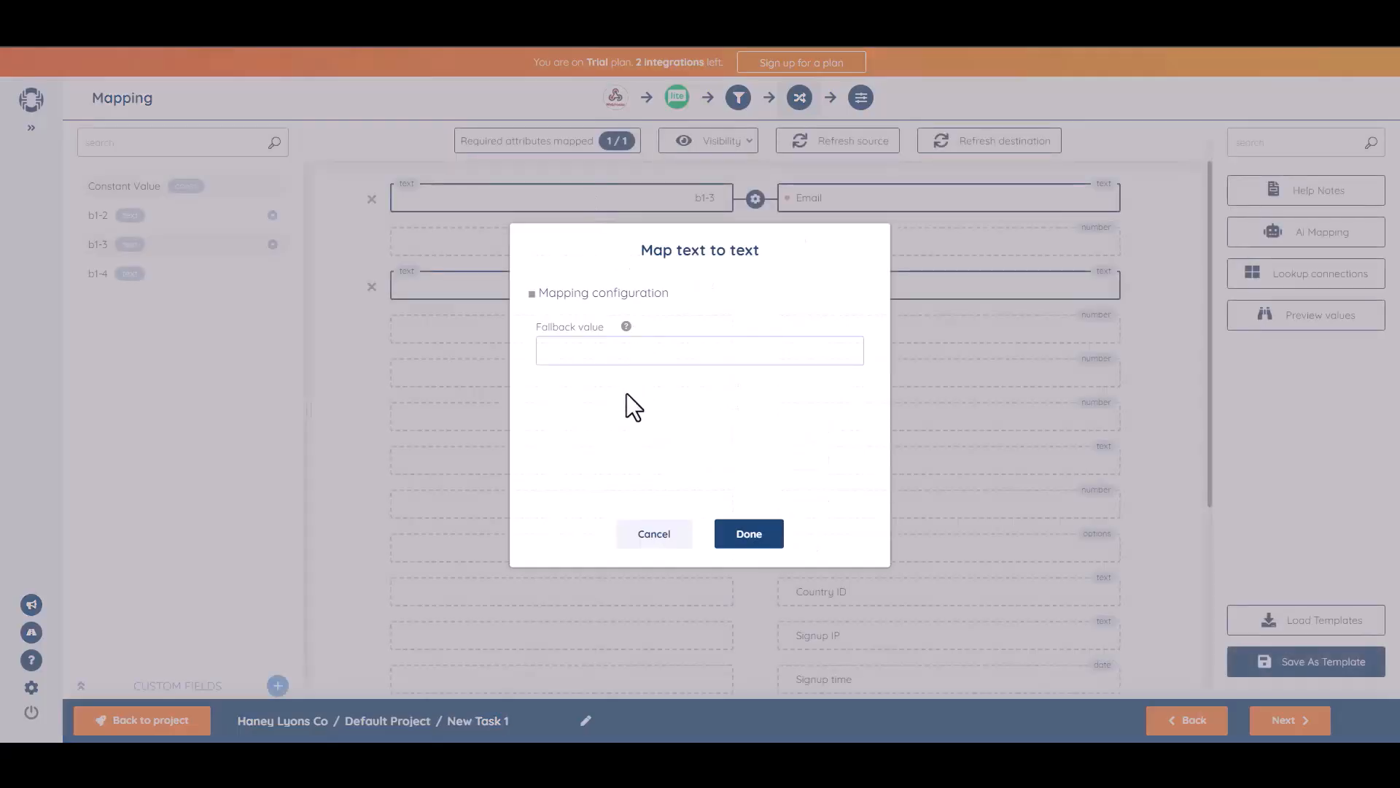
pyautogui.click(751, 534)
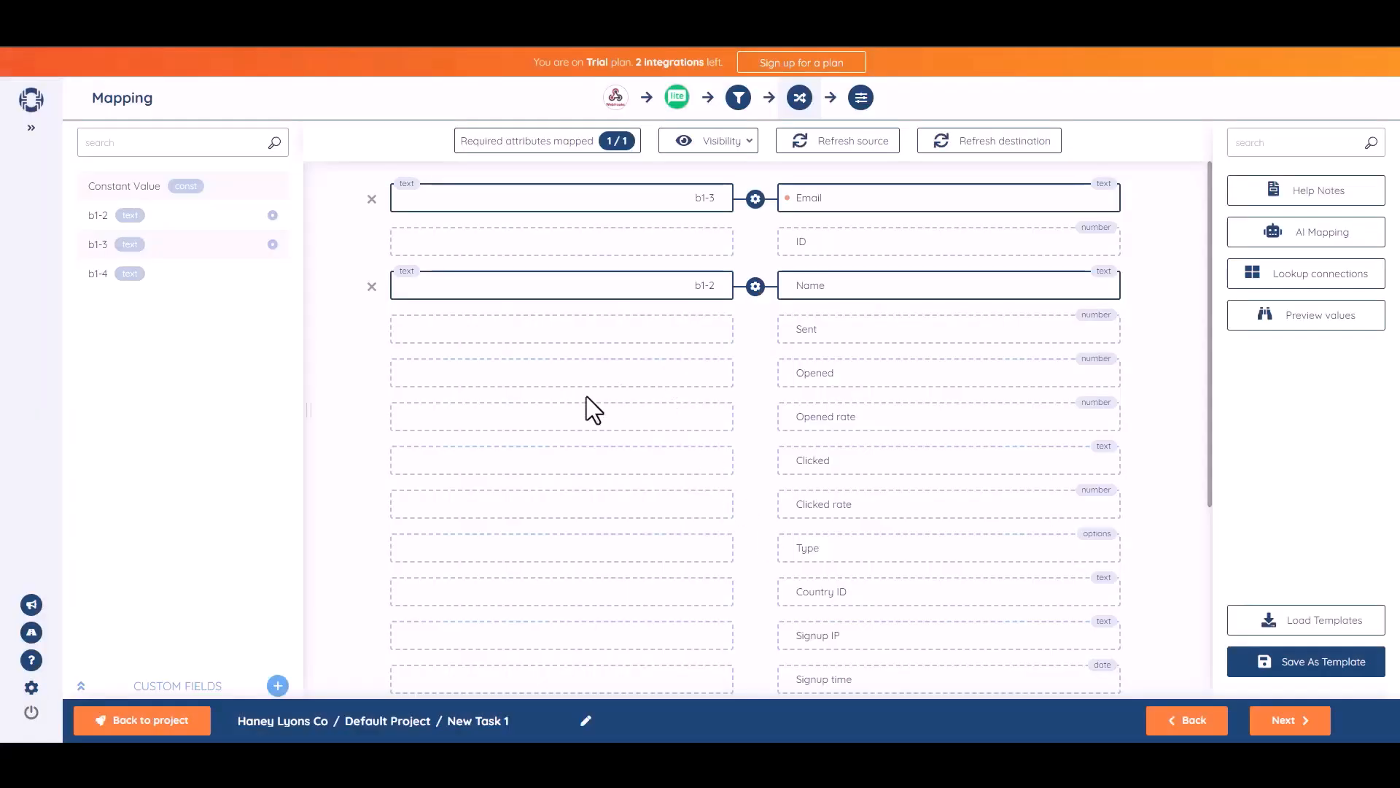
pyautogui.click(1287, 722)
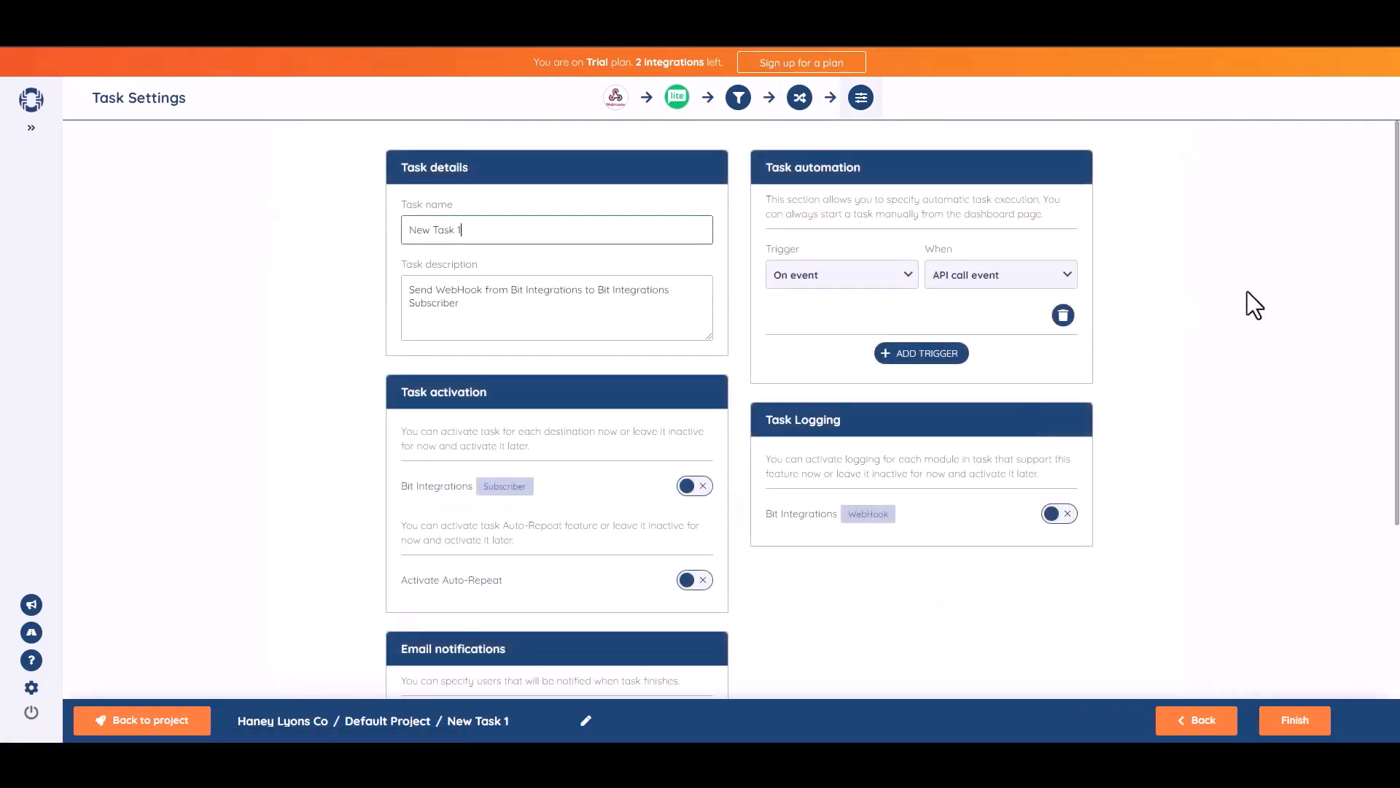
# Rename the SyncSpider task to 'Bit Integrations' and switch on the Subscriber activation toggle
pyautogui.tripleClick(507, 241)
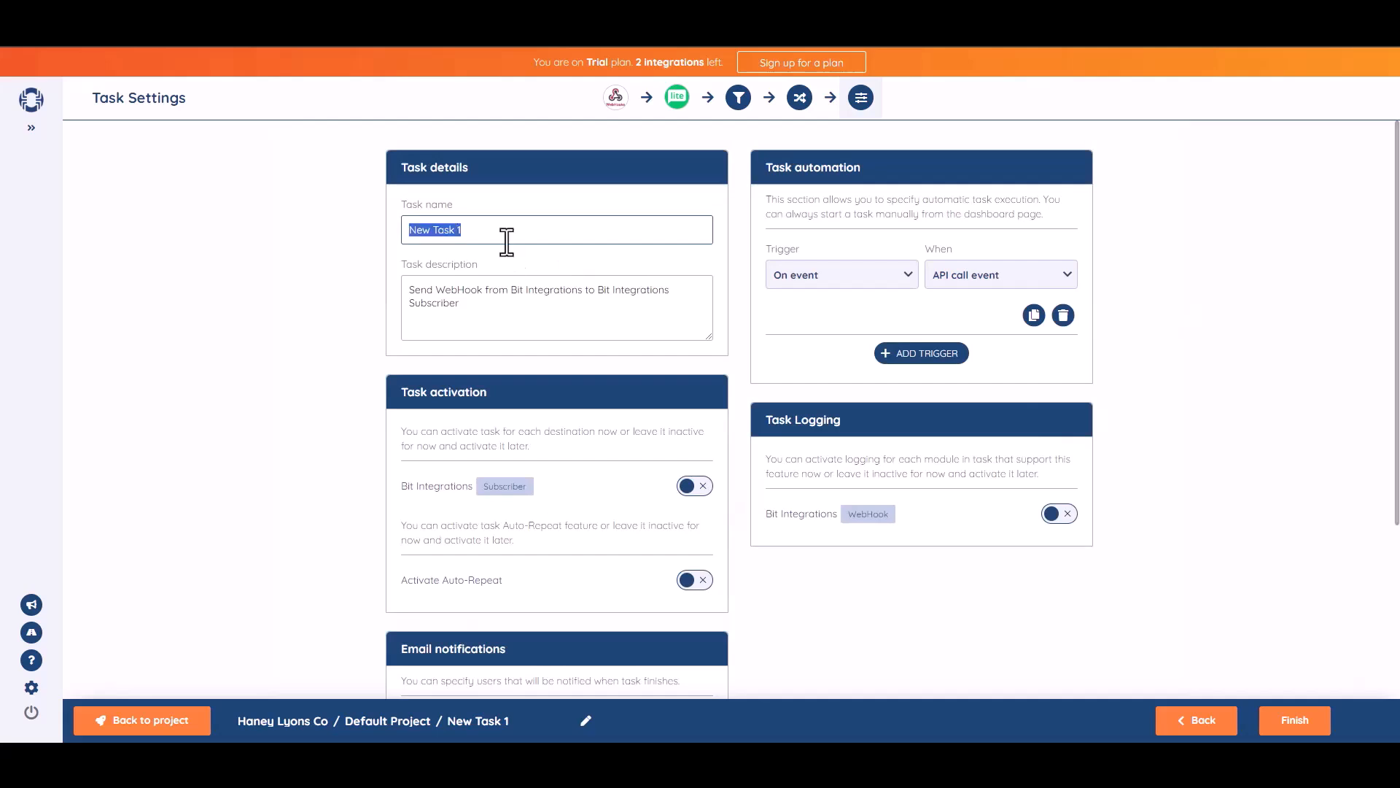
pyautogui.write('Bit Integrations')
pyautogui.scroll(-1, 1397, 408)
pyautogui.scroll(-1, 1397, 409)
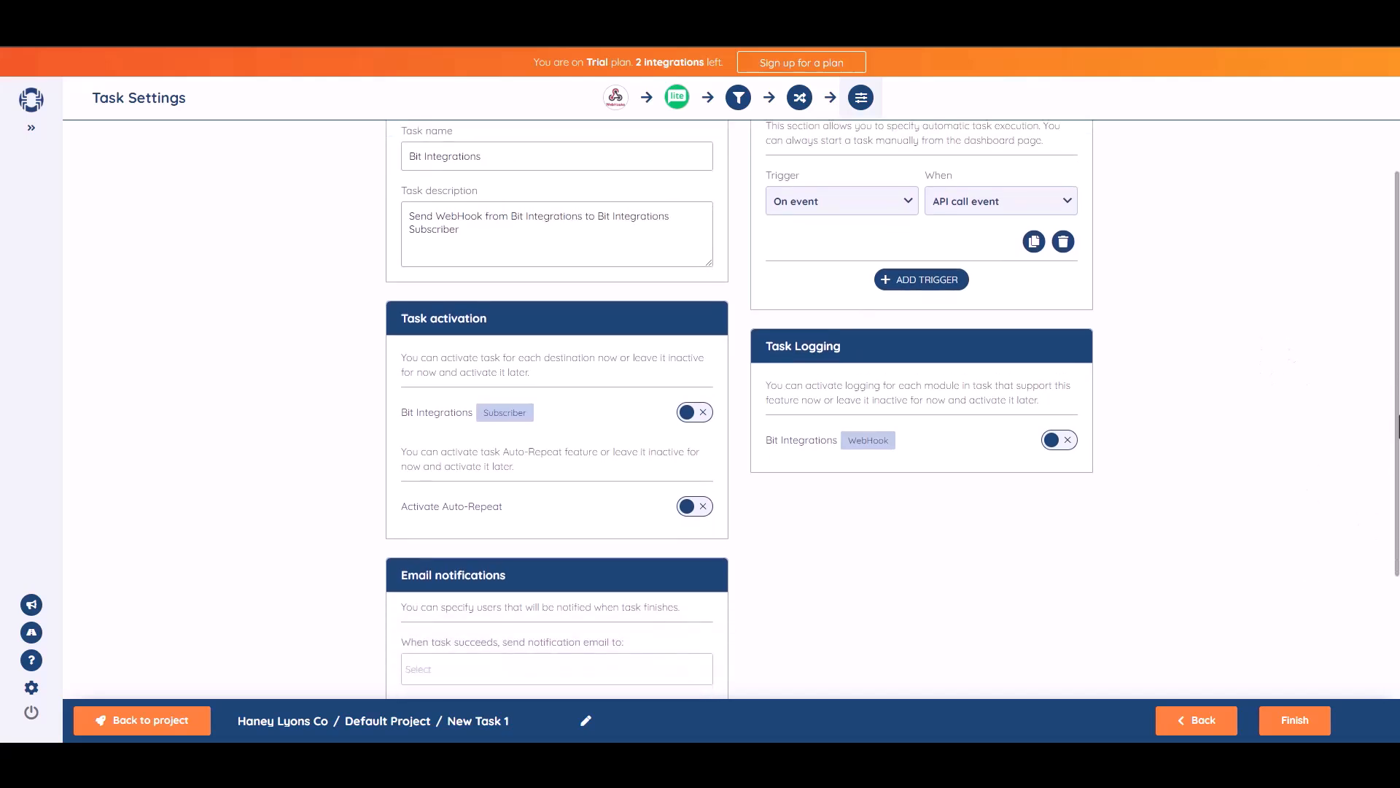
pyautogui.click(702, 410)
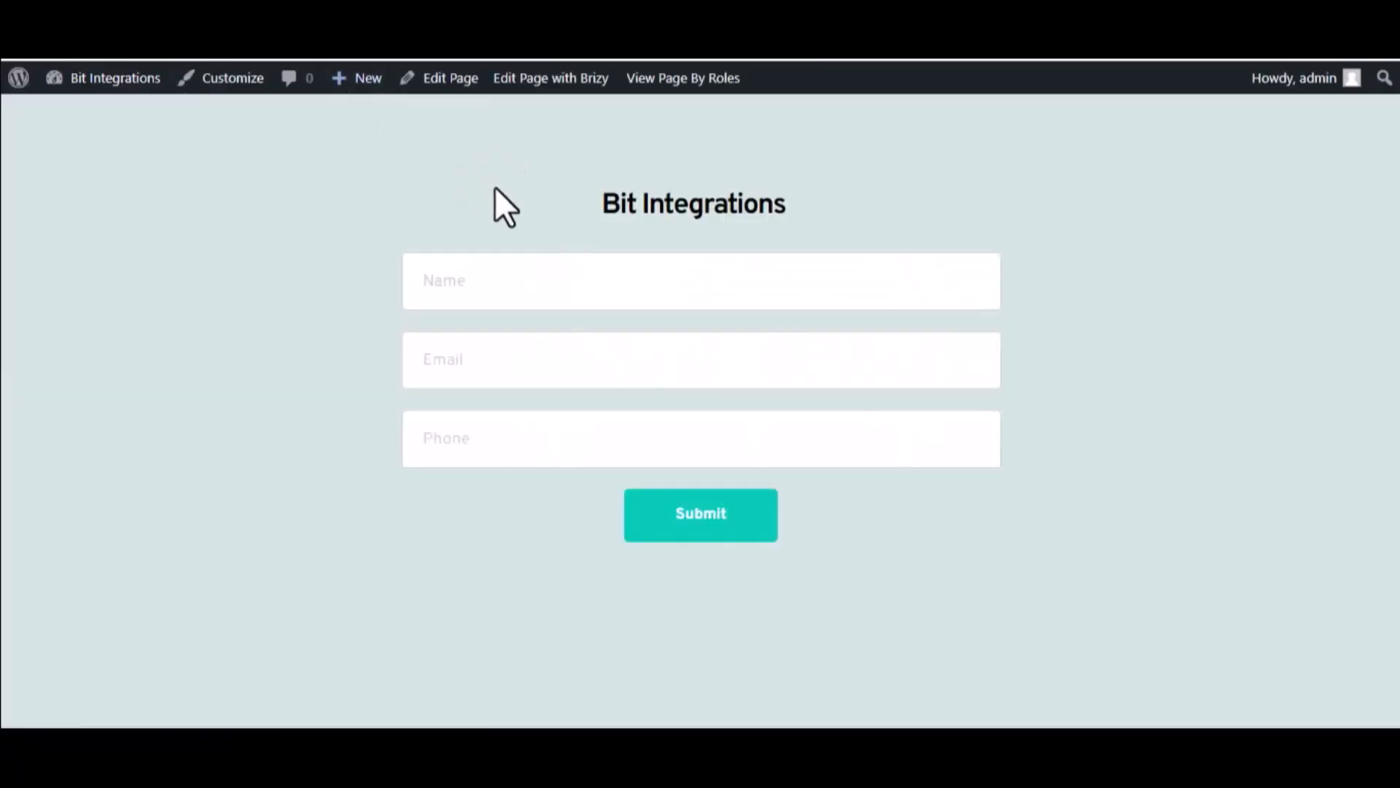
# Submit the Brizy form with name 'Bit Integrations', a test e-mail address and a phone number
pyautogui.click(537, 305)
pyautogui.write('Bit Integrations')
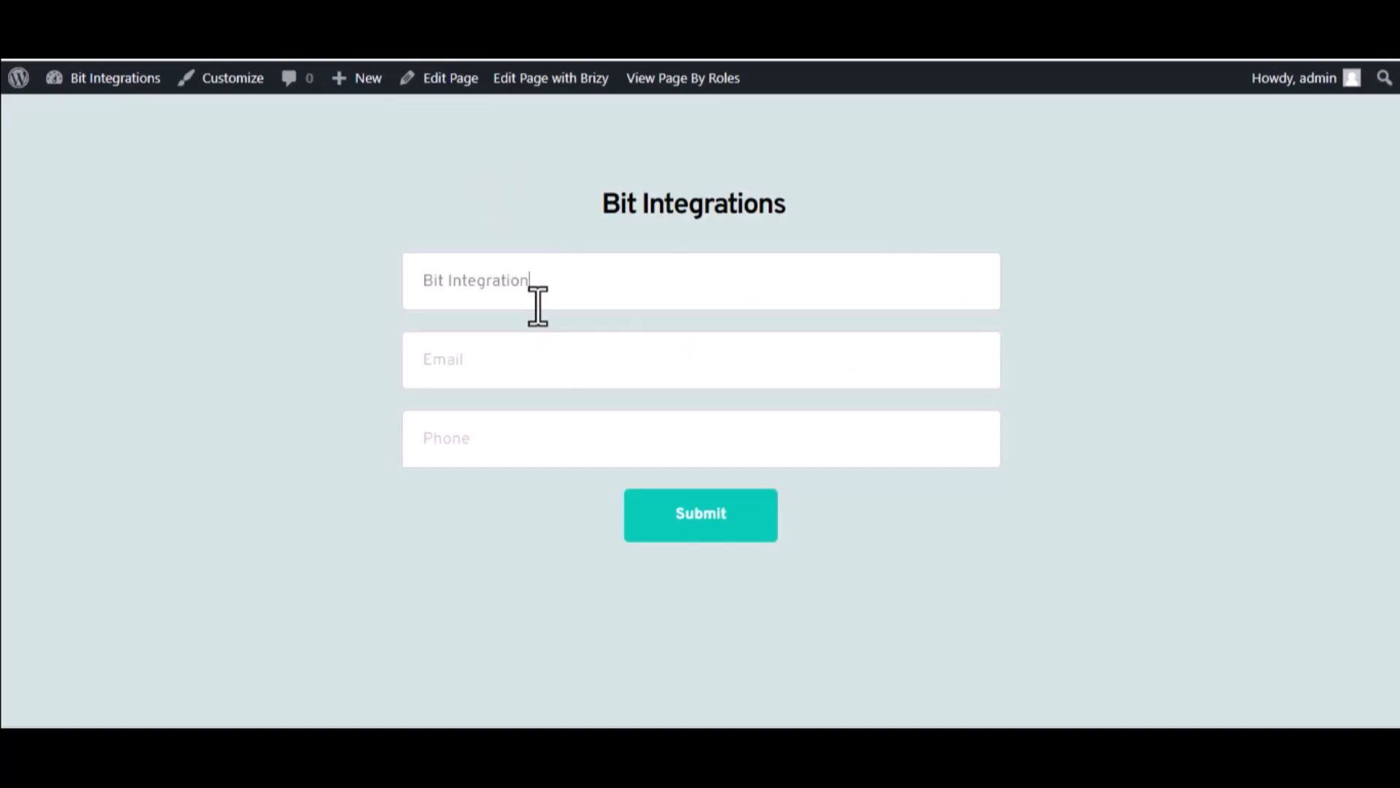
pyautogui.click(538, 360)
pyautogui.write('so')
pyautogui.press('BackSpace')
pyautogui.click(553, 433)
pyautogui.write('44455566+')
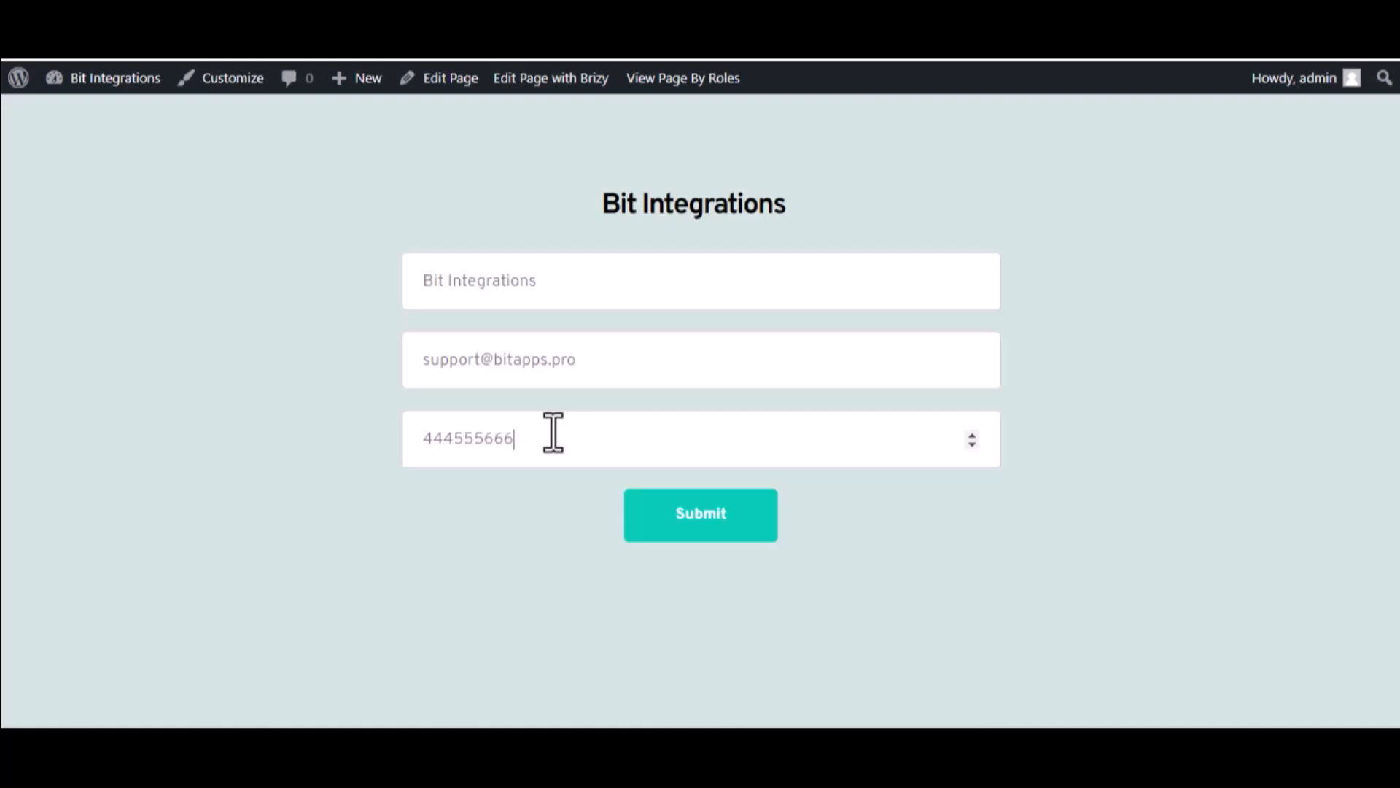
pyautogui.click(644, 509)
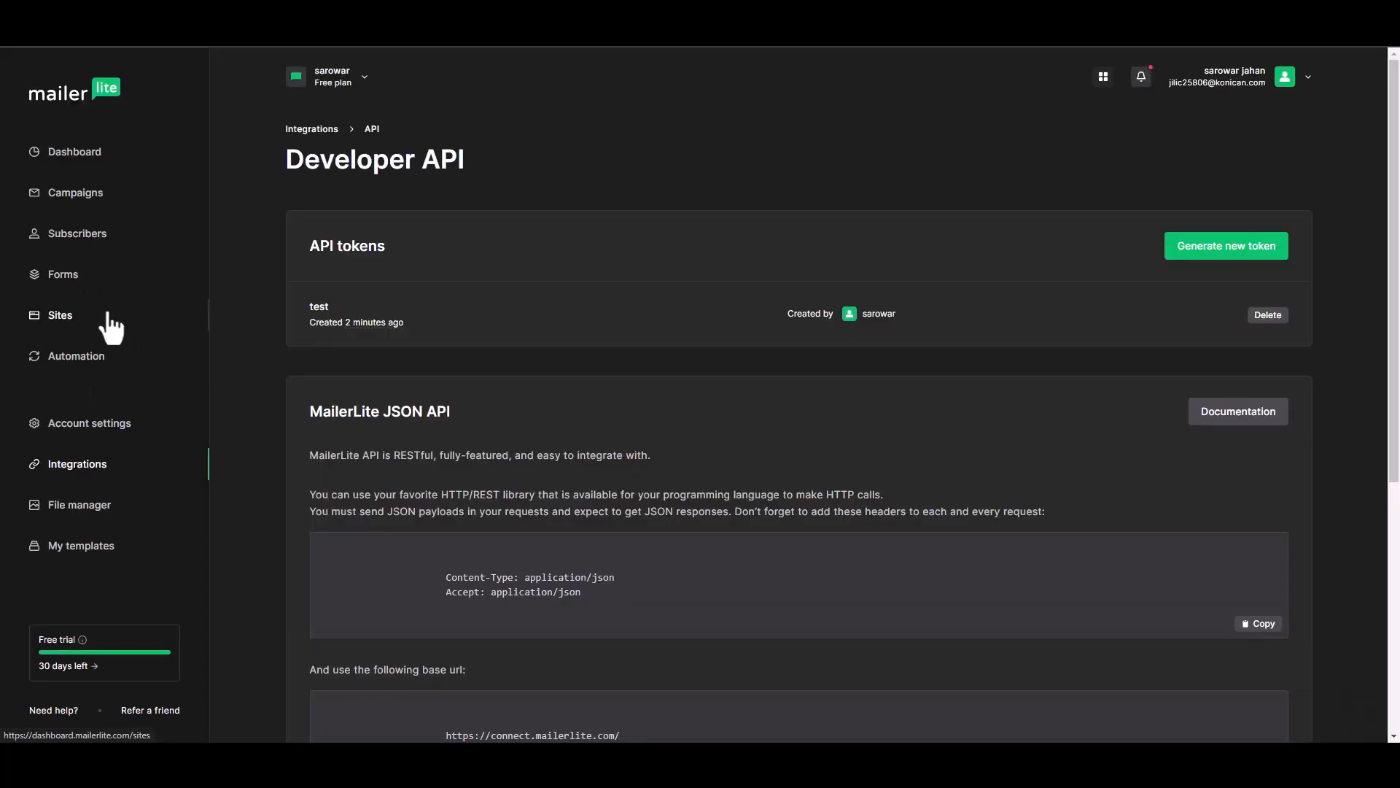
# Open the Bit Integrations subscriber's profile from the MailerLite Subscribers list and check its details
pyautogui.click(82, 235)
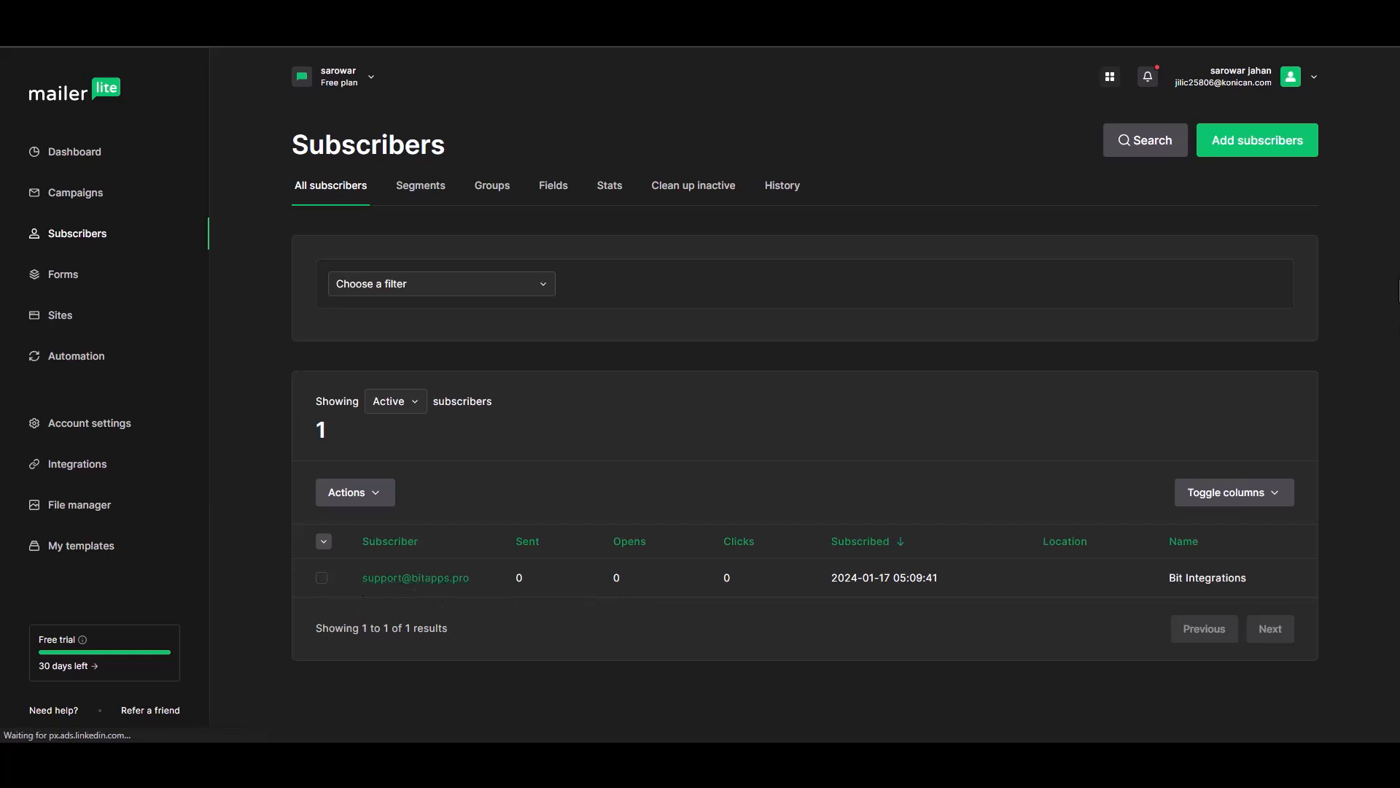
pyautogui.click(447, 580)
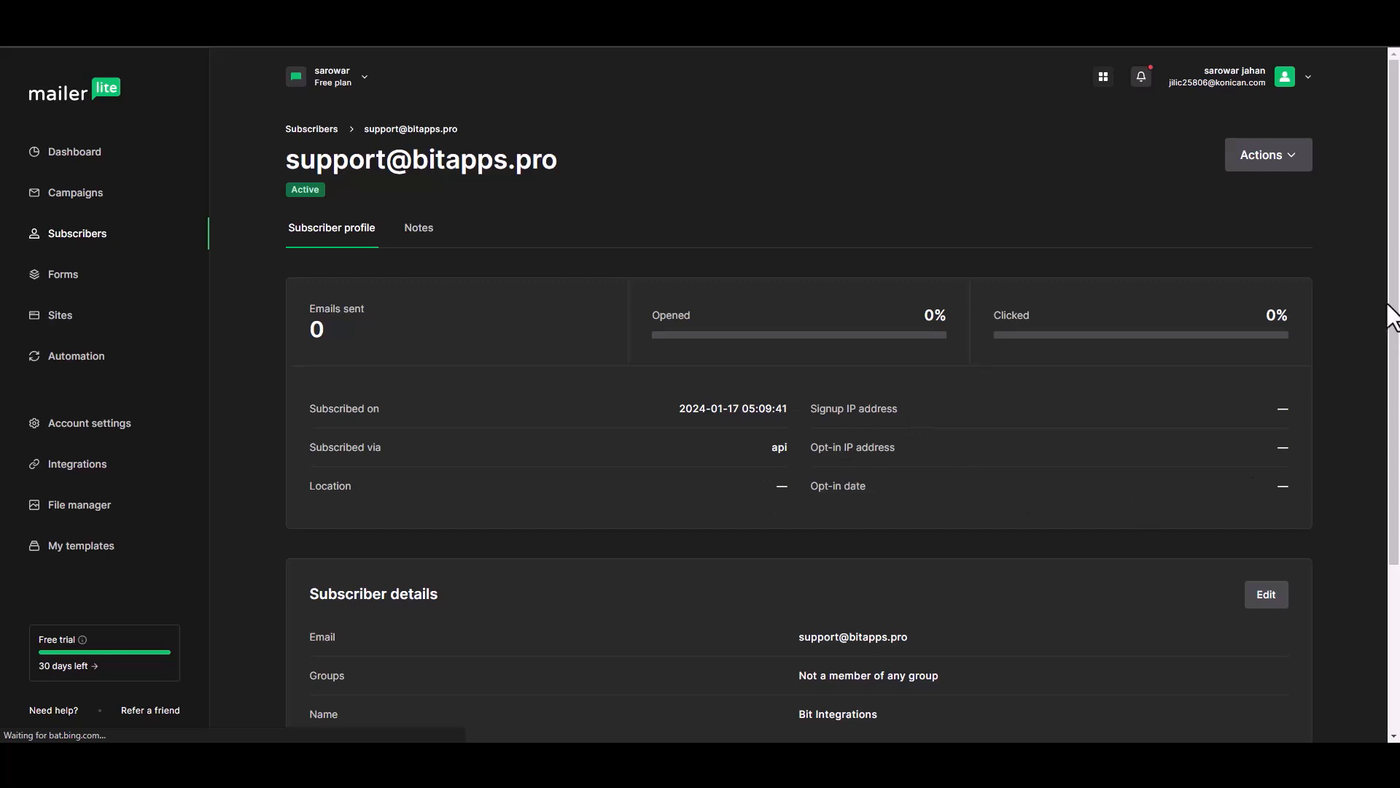
pyautogui.moveTo(1392, 295); pyautogui.dragTo(1390, 420)
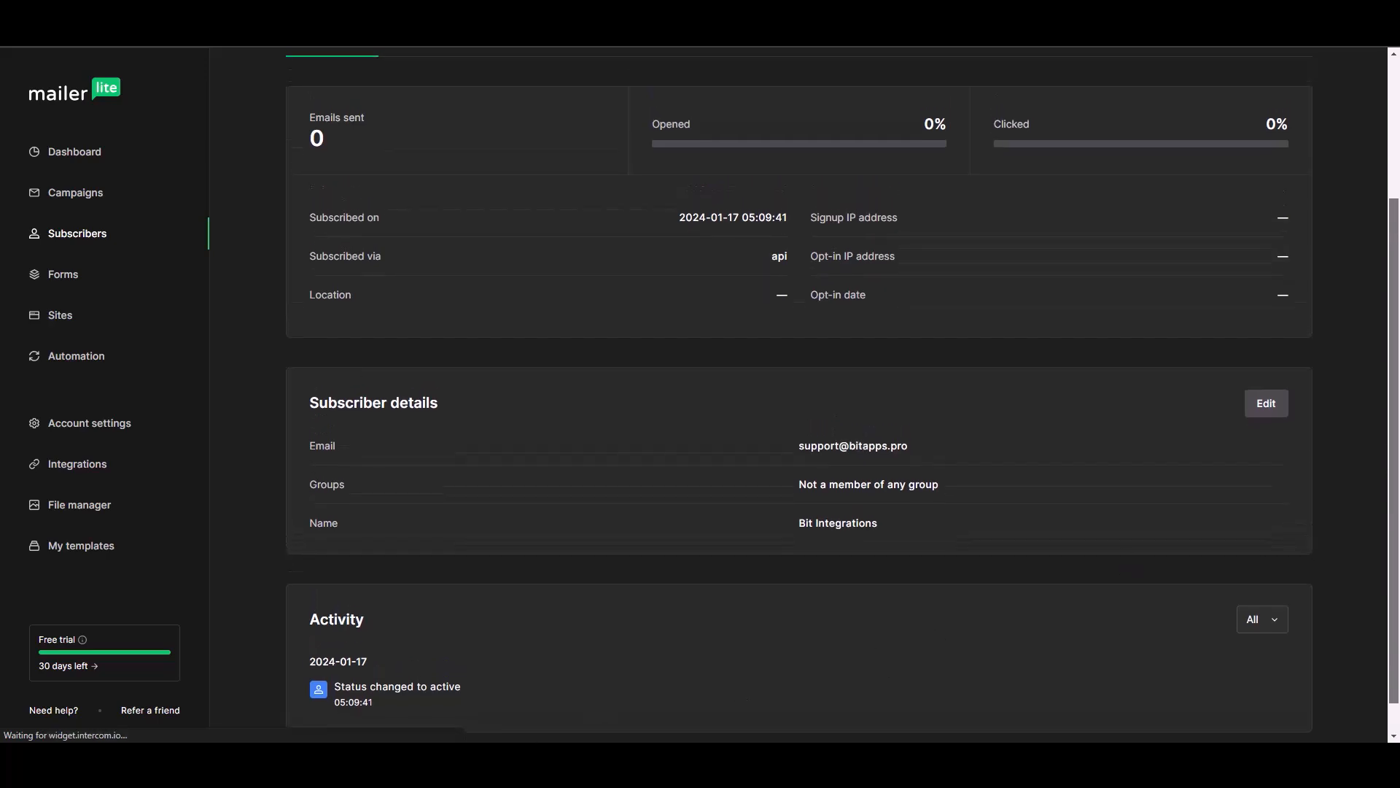